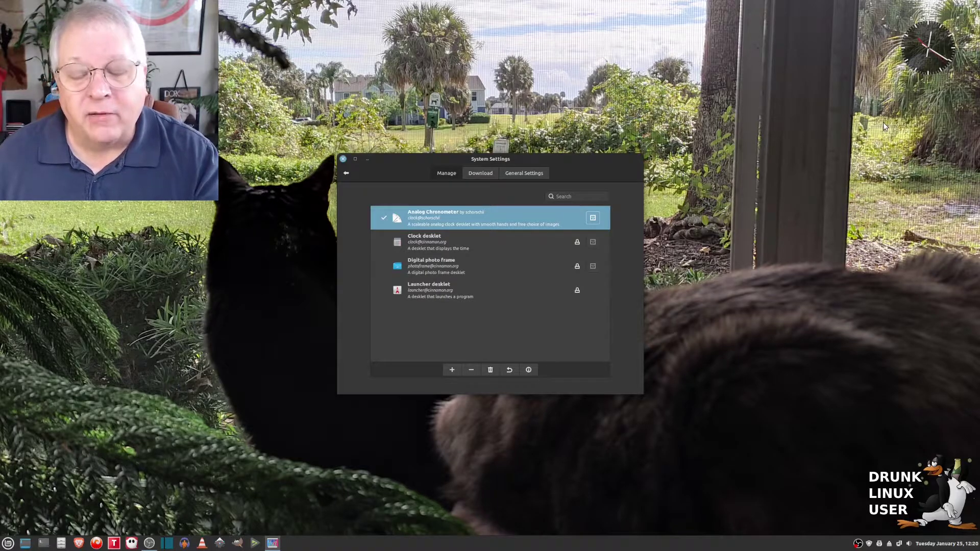
# Review the installed desklets, browse the downloadable ones, and return to the settings overview
pyautogui.click(452, 243)
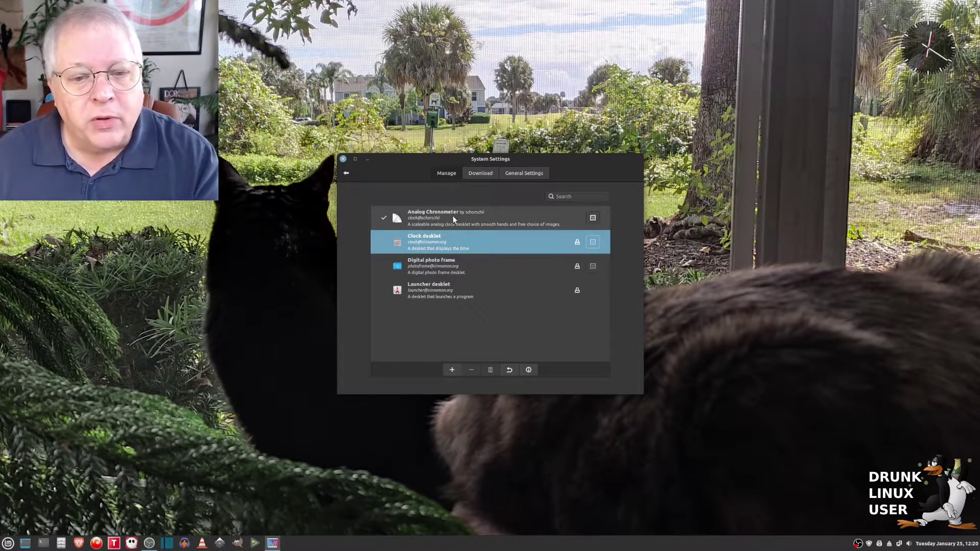
pyautogui.click(453, 218)
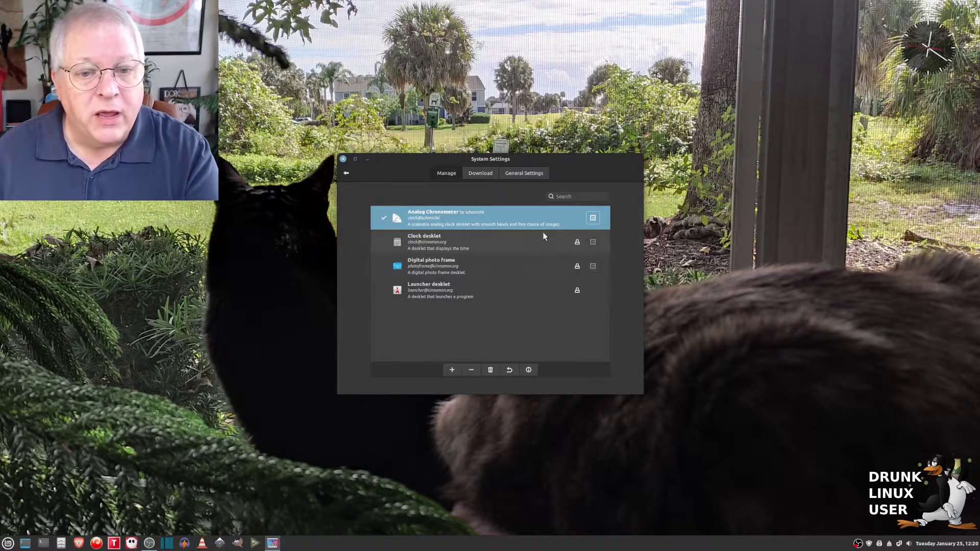
pyautogui.click(479, 175)
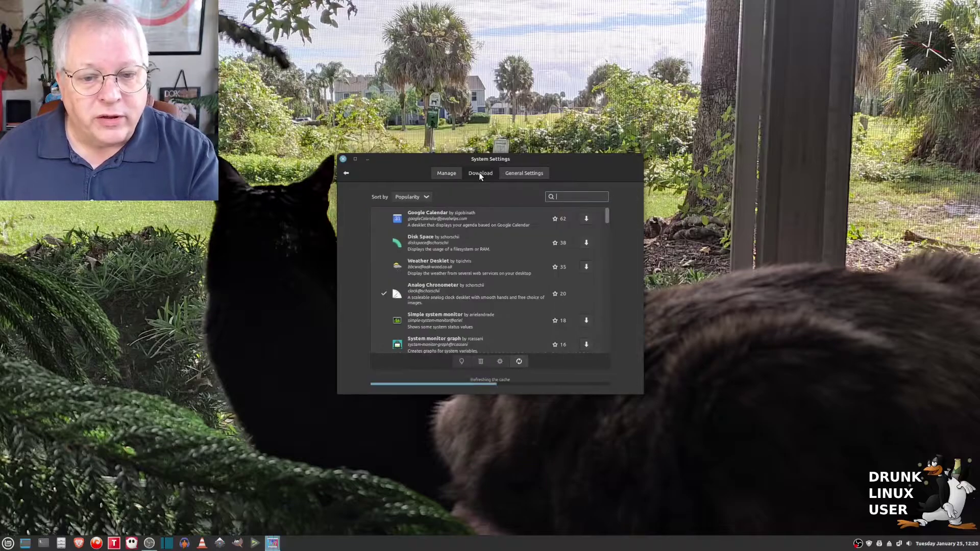
pyautogui.scroll(-3, 490, 249)
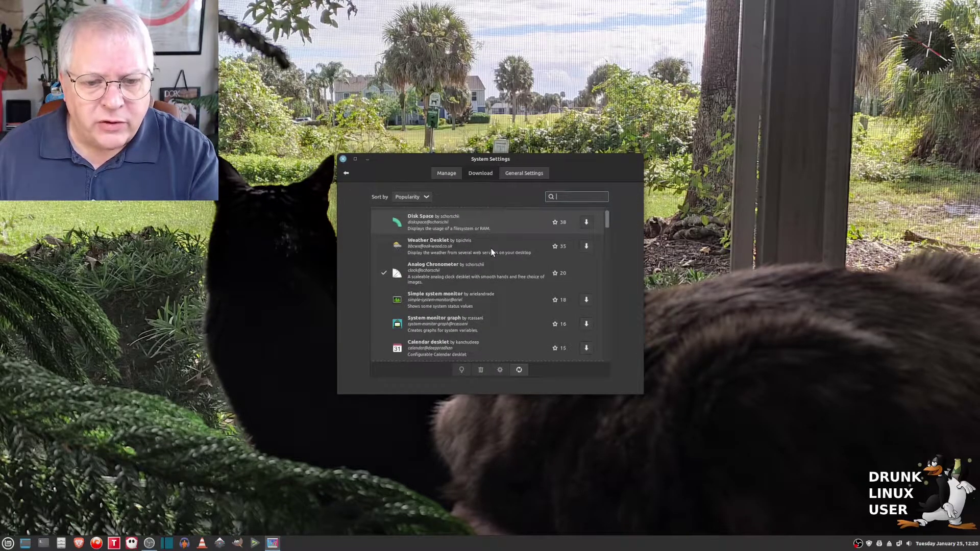
pyautogui.scroll(-2, 491, 251)
pyautogui.scroll(-5, 493, 252)
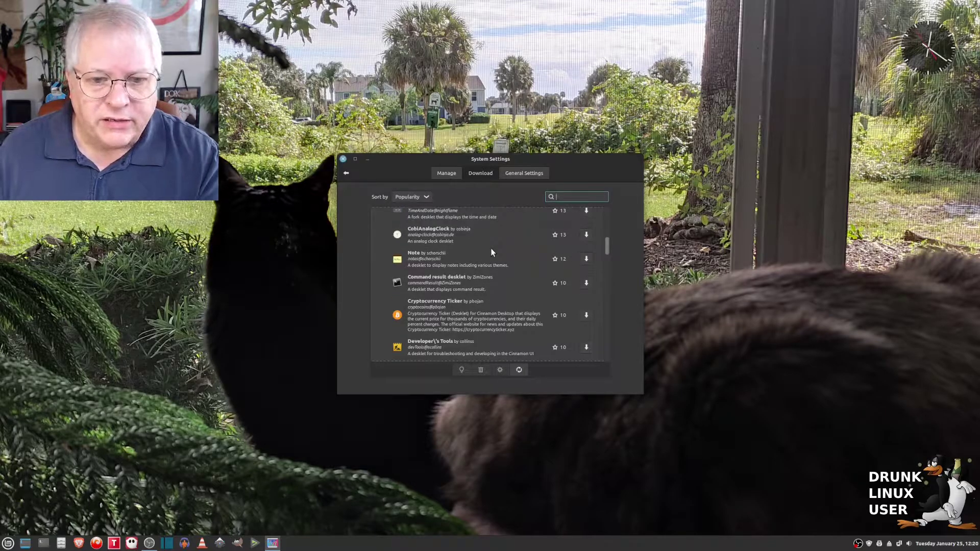
pyautogui.scroll(-2, 491, 252)
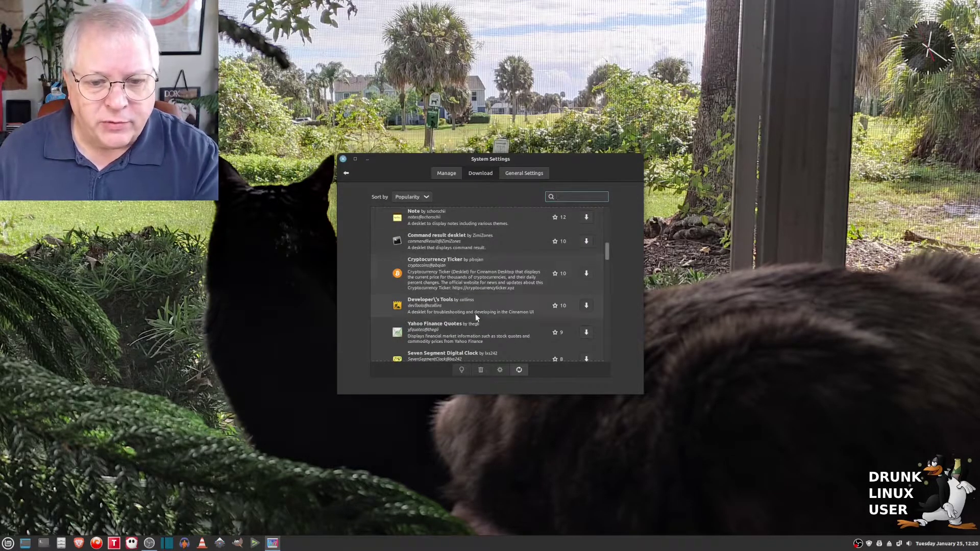
pyautogui.click(447, 175)
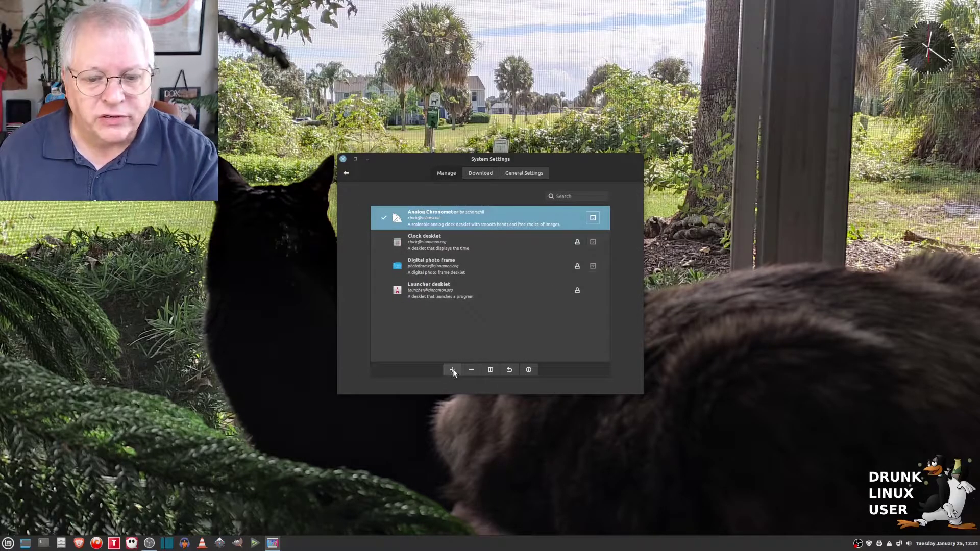
pyautogui.click(346, 173)
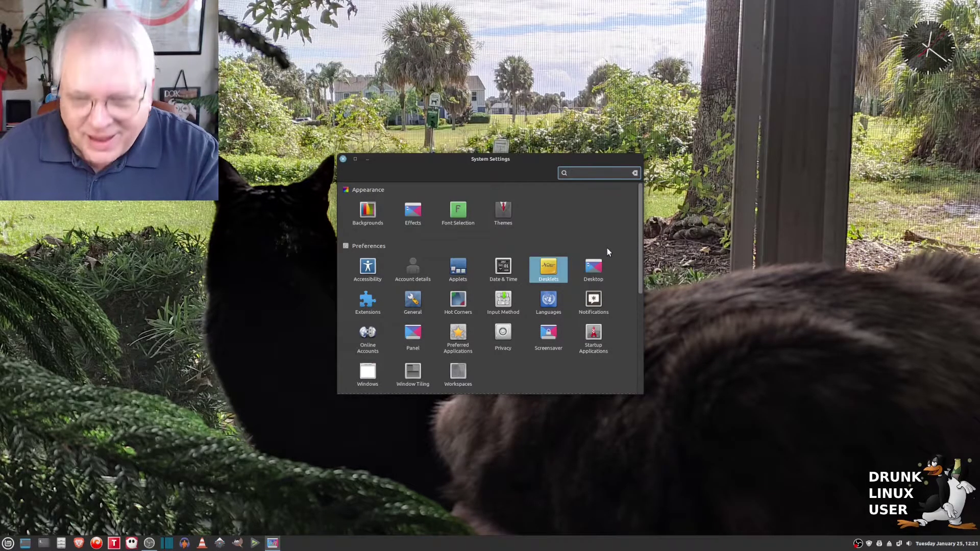
# Open the Extensions settings and browse the downloadable extensions, highlighting Desktop Cube and Flipper
pyautogui.click(367, 301)
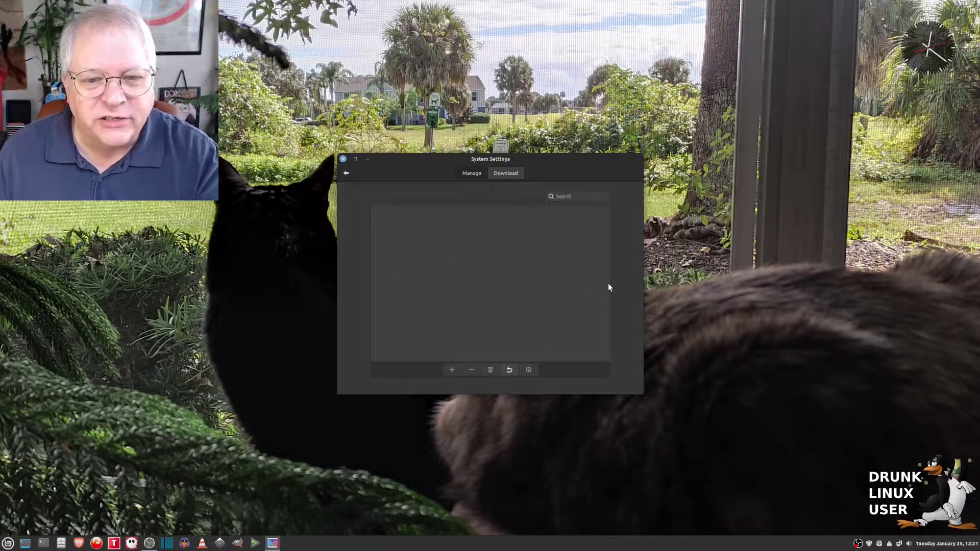
pyautogui.click(504, 173)
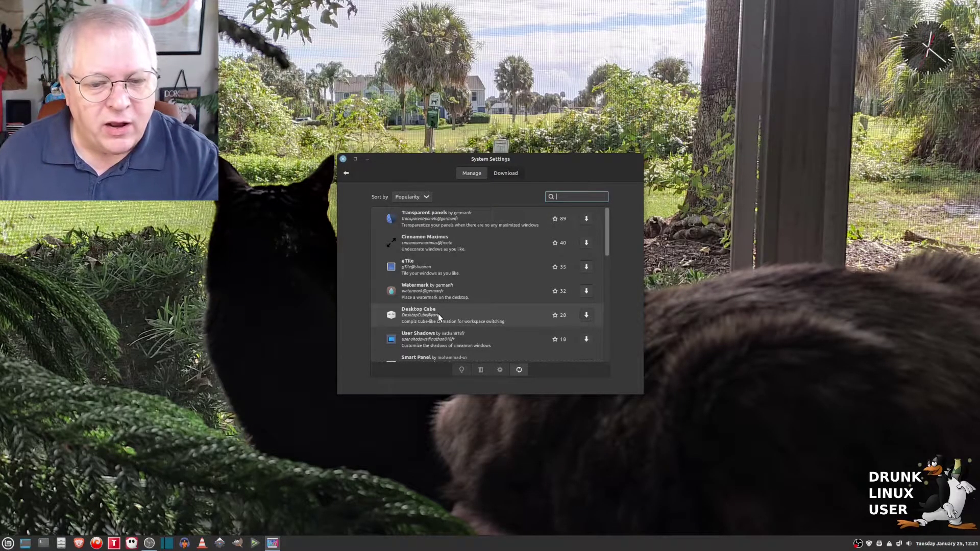
pyautogui.scroll(-1, 438, 313)
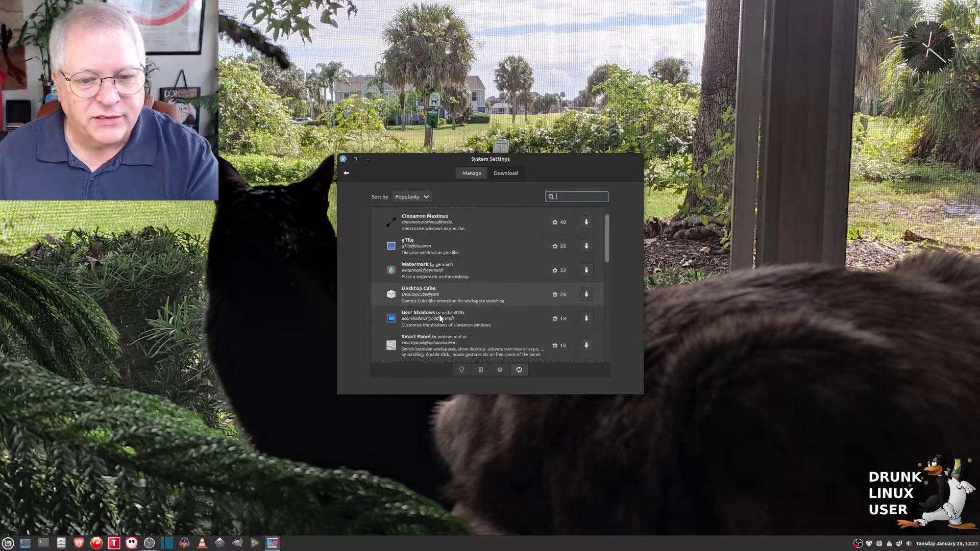
pyautogui.click(444, 295)
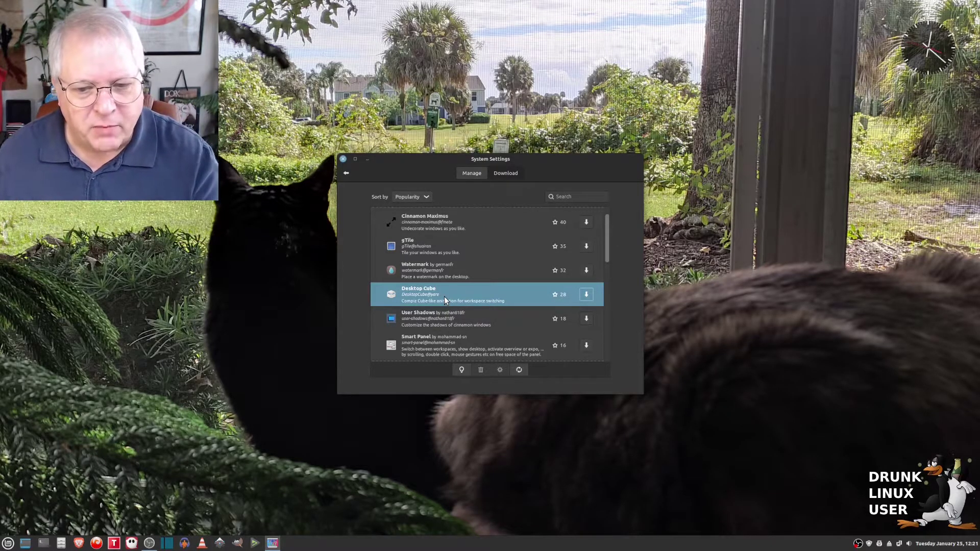
pyautogui.scroll(-4, 444, 296)
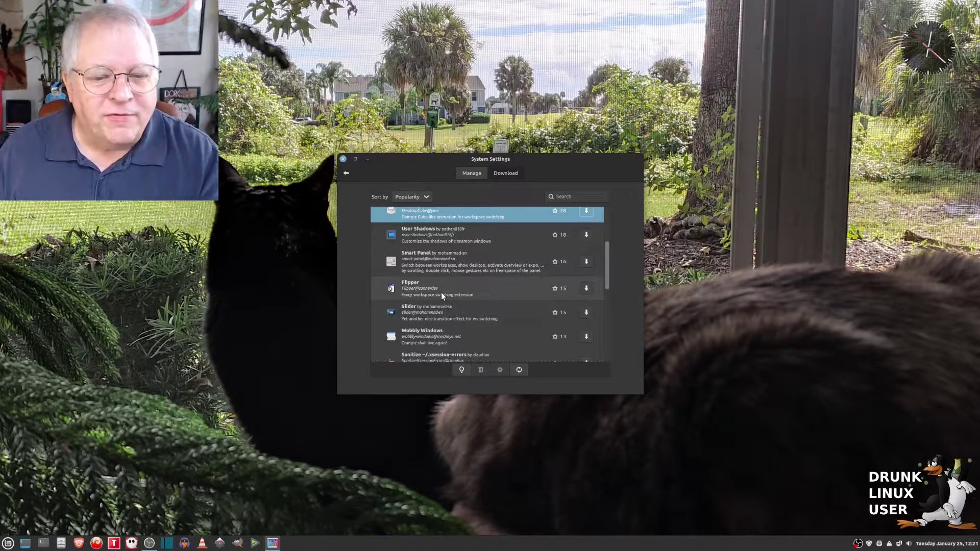
pyautogui.click(483, 287)
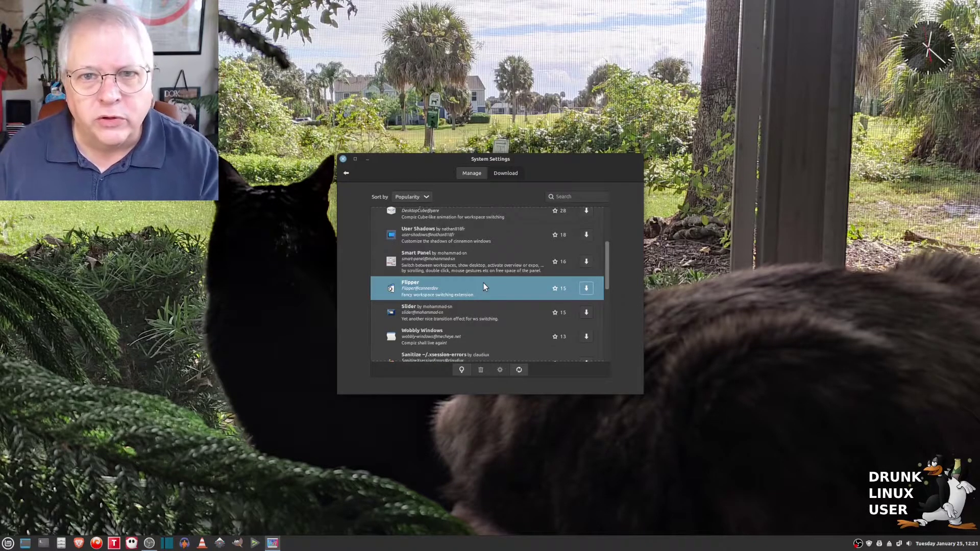
pyautogui.scroll(-2, 501, 283)
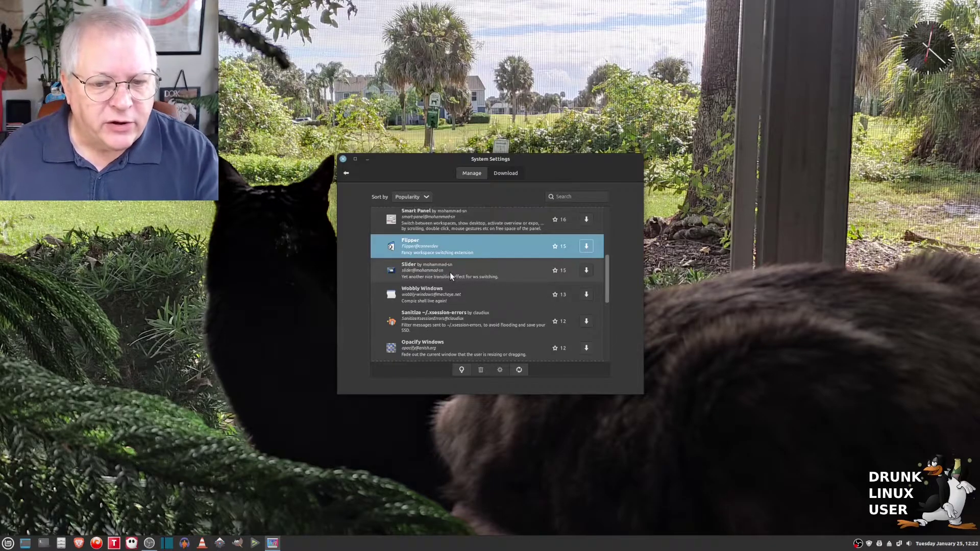
# Download the Wobbly Windows extension and show the list of installed extensions
pyautogui.click(448, 289)
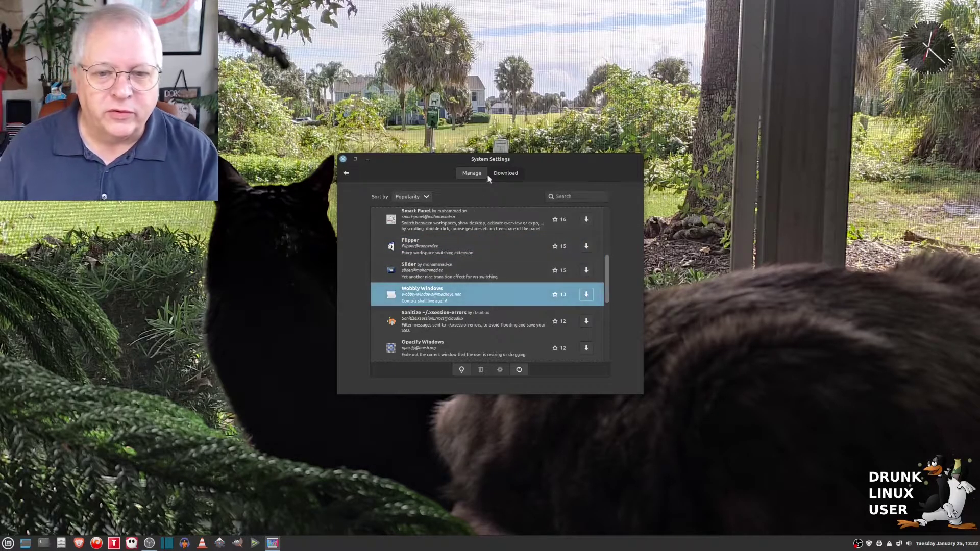
pyautogui.click(586, 295)
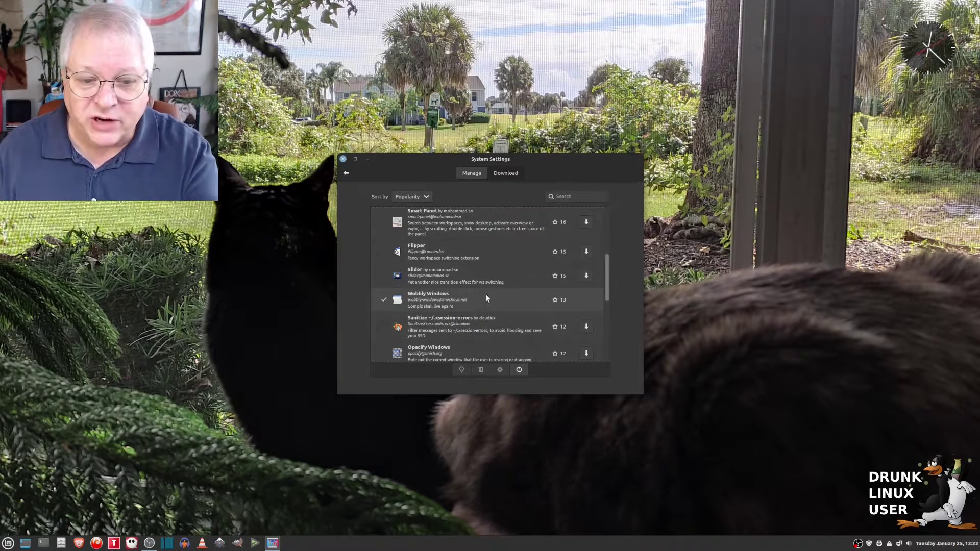
pyautogui.click(464, 176)
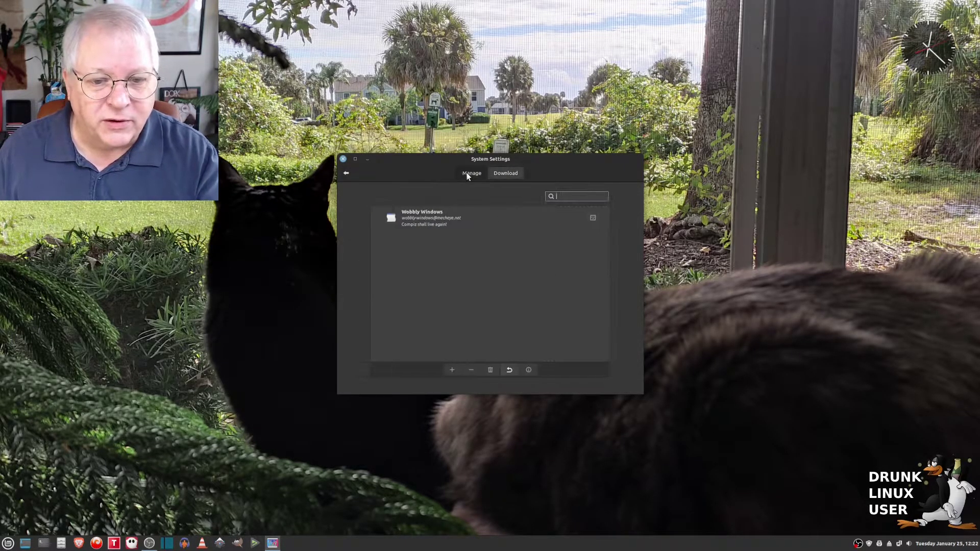
# Enable the Wobbly Windows extension and move the settings window to test its effect
pyautogui.click(423, 223)
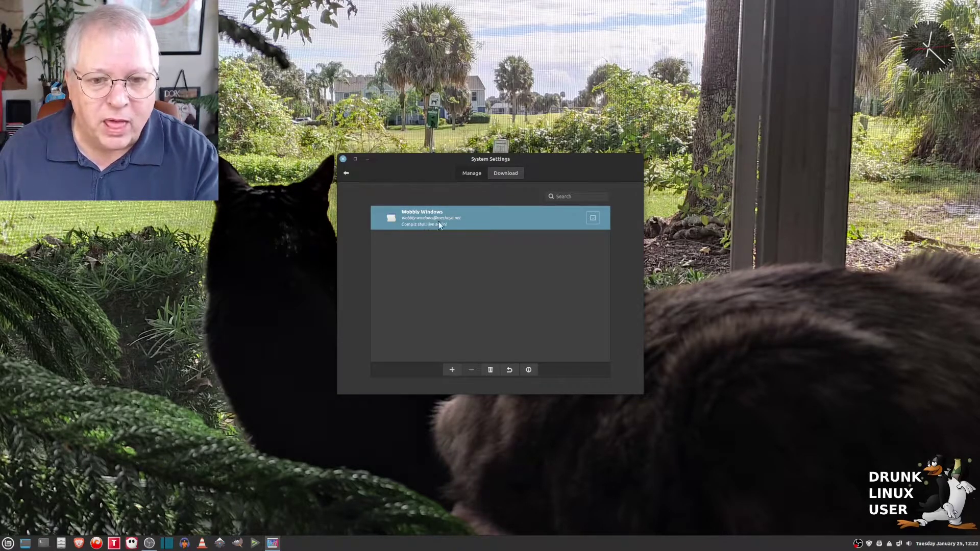
pyautogui.click(453, 371)
pyautogui.moveTo(439, 159); pyautogui.dragTo(487, 152)
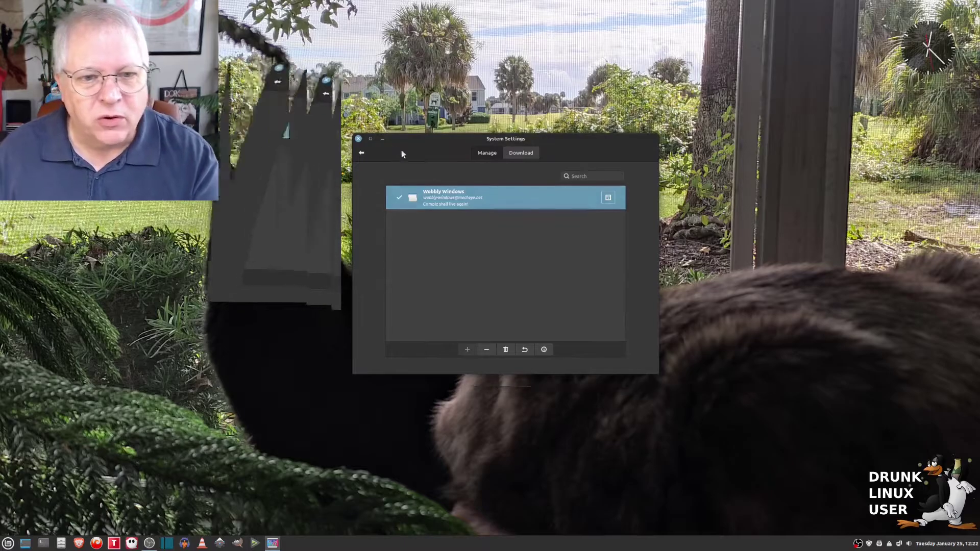
# Reopen the Extensions settings from the overview and disable the Wobbly Windows extension
pyautogui.click(362, 153)
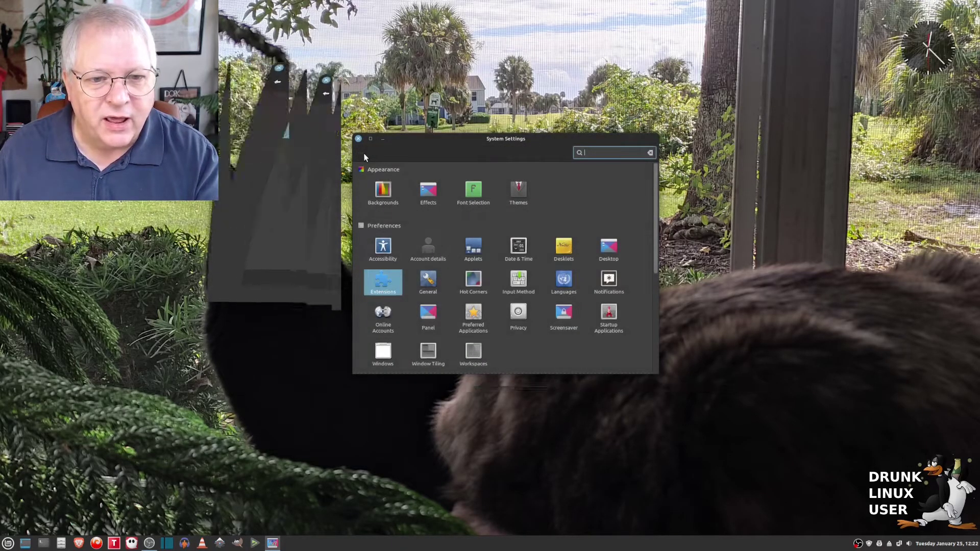
pyautogui.click(378, 284)
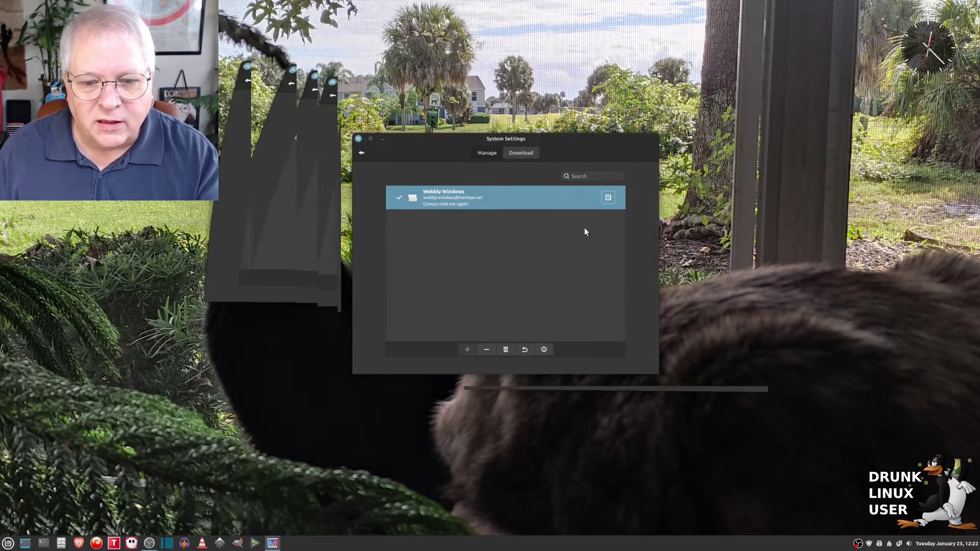
pyautogui.click(486, 349)
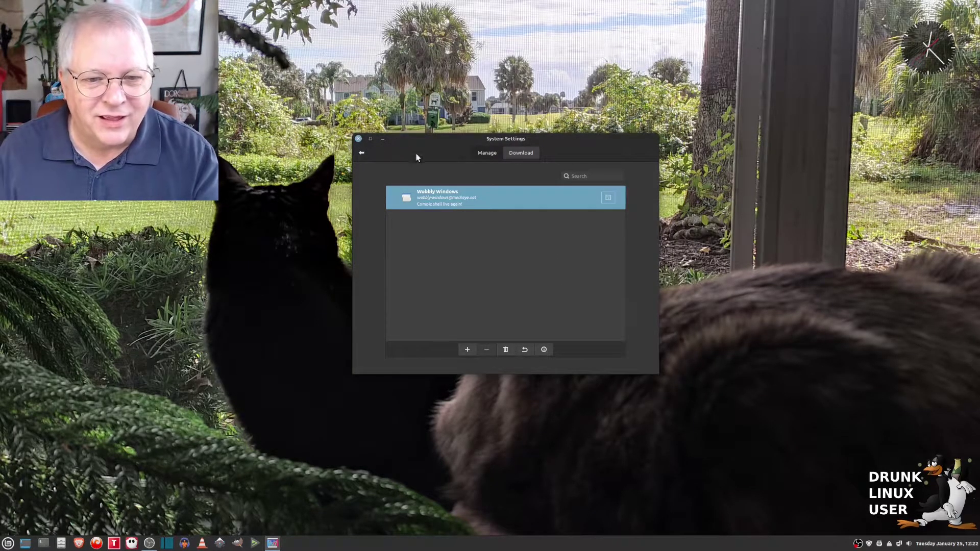
# Completely uninstall the Wobbly Windows extension and return to the settings overview
pyautogui.click(508, 351)
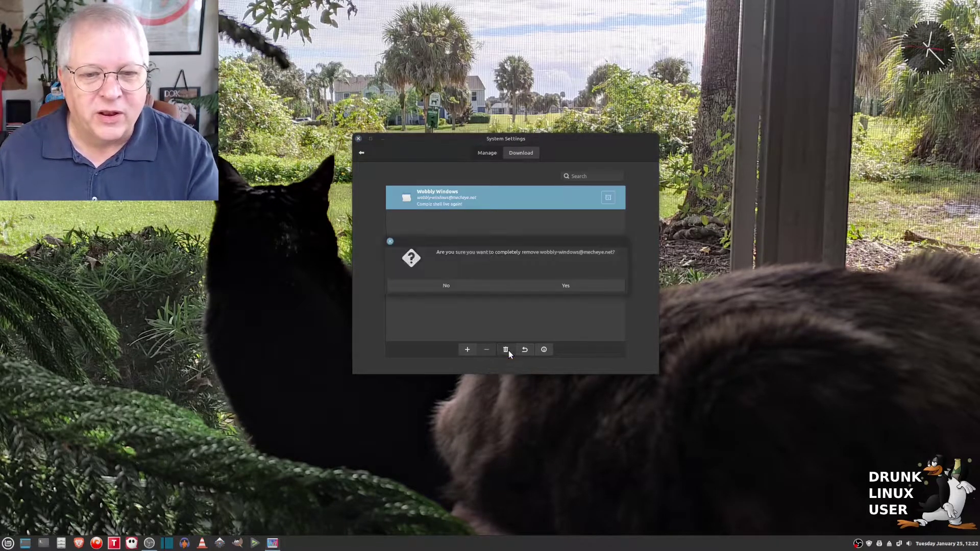
pyautogui.click(550, 287)
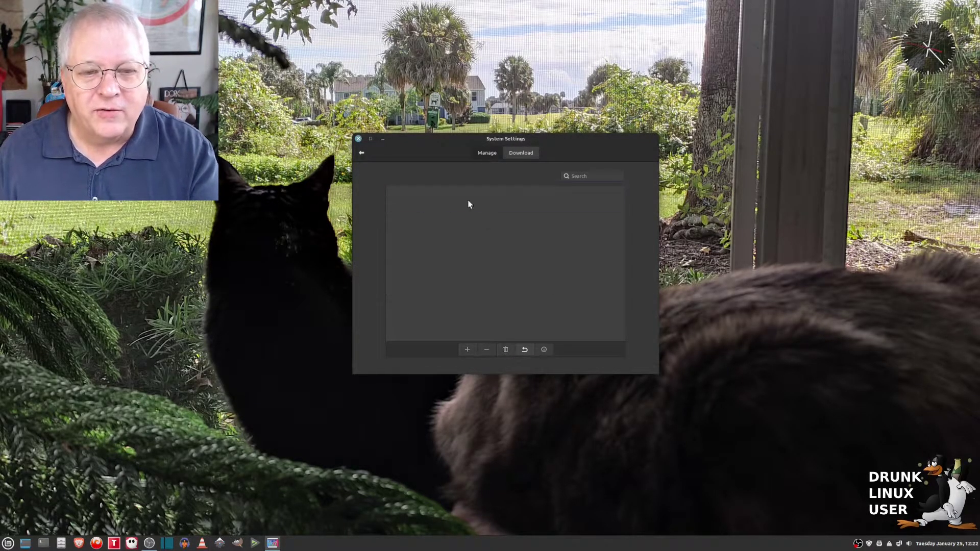
pyautogui.click(361, 152)
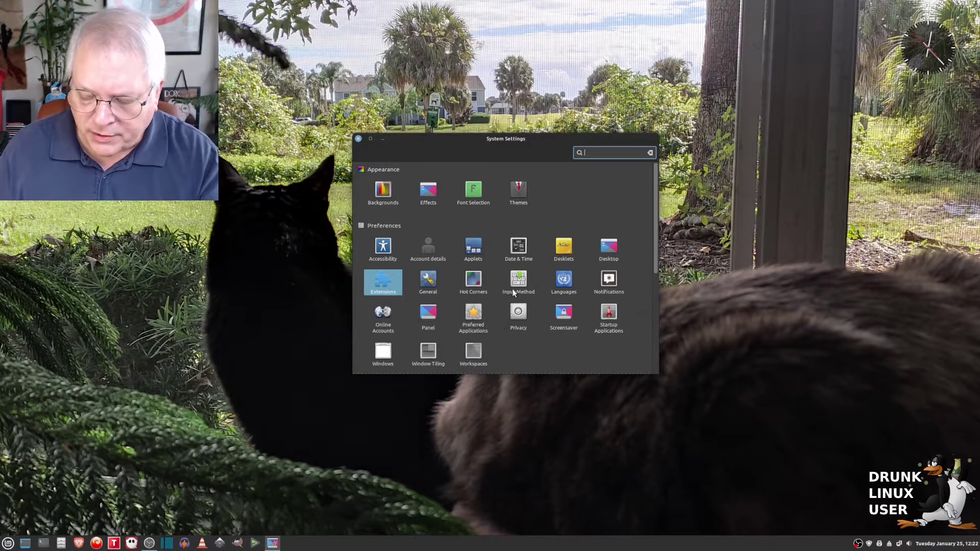
# Review the General settings and the Privacy settings, returning to the overview after each
pyautogui.click(429, 283)
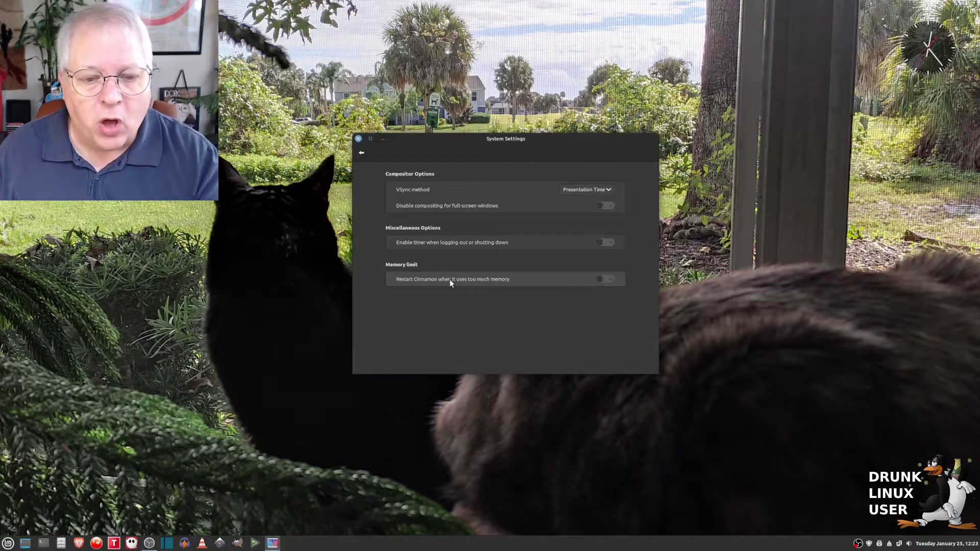
pyautogui.click(361, 155)
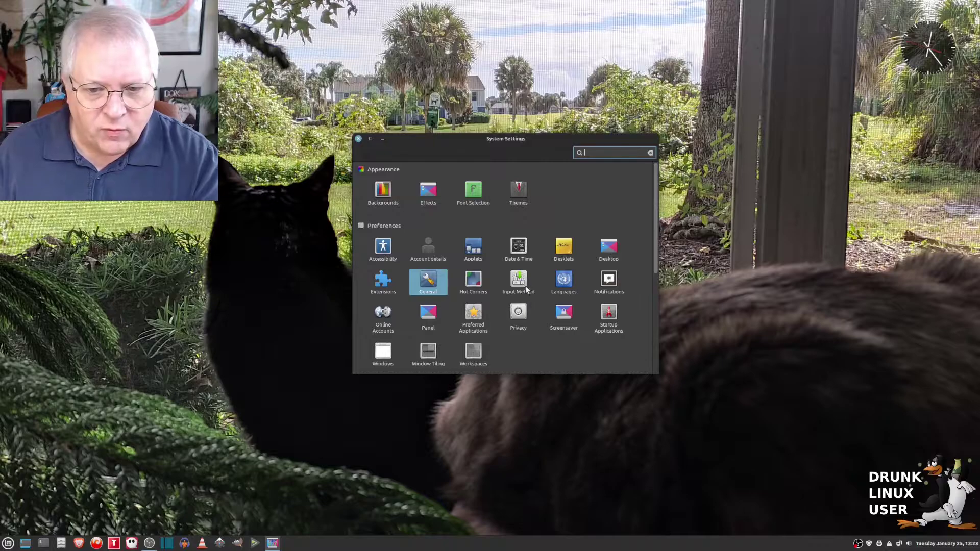
pyautogui.click(518, 314)
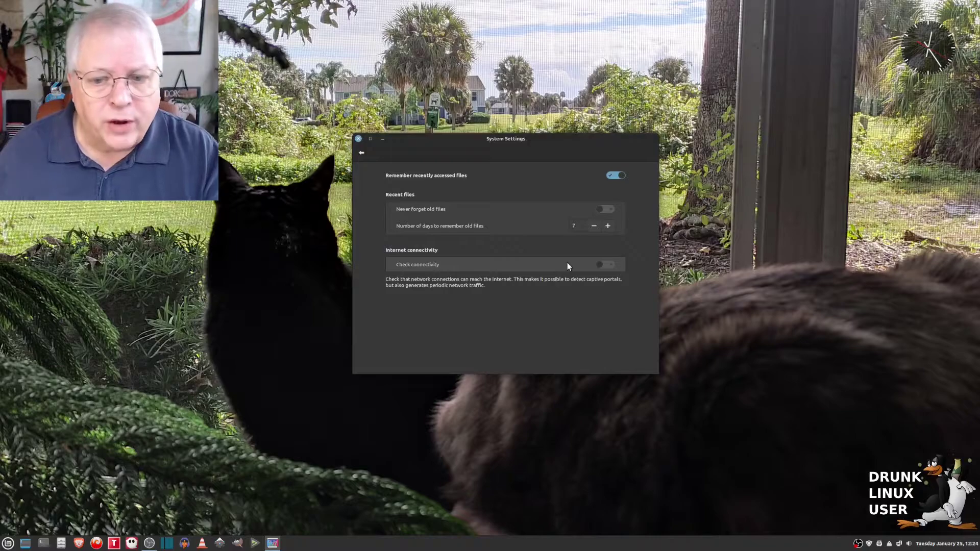
pyautogui.click(361, 154)
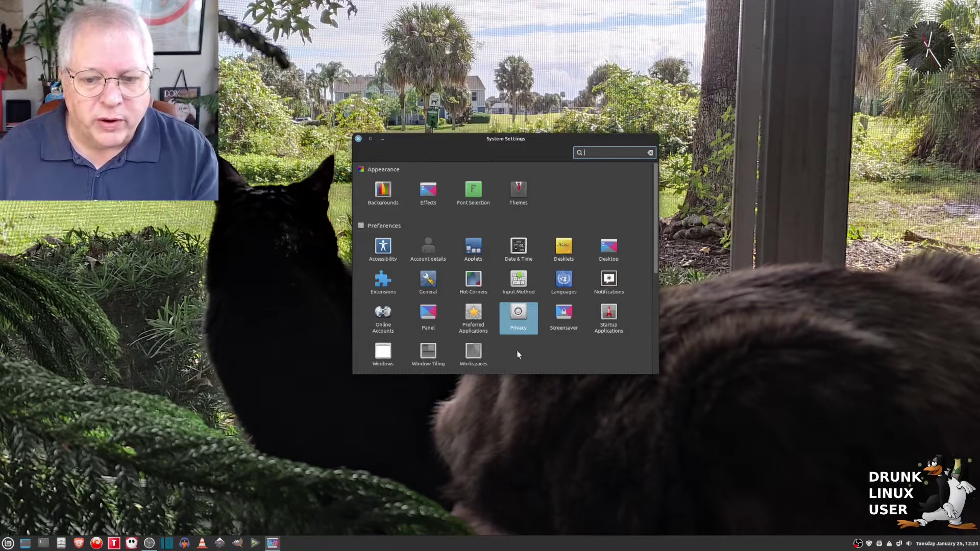
# Review the Screensaver delay and lock settings and its customization options, then return to the overview
pyautogui.scroll(-3, 557, 351)
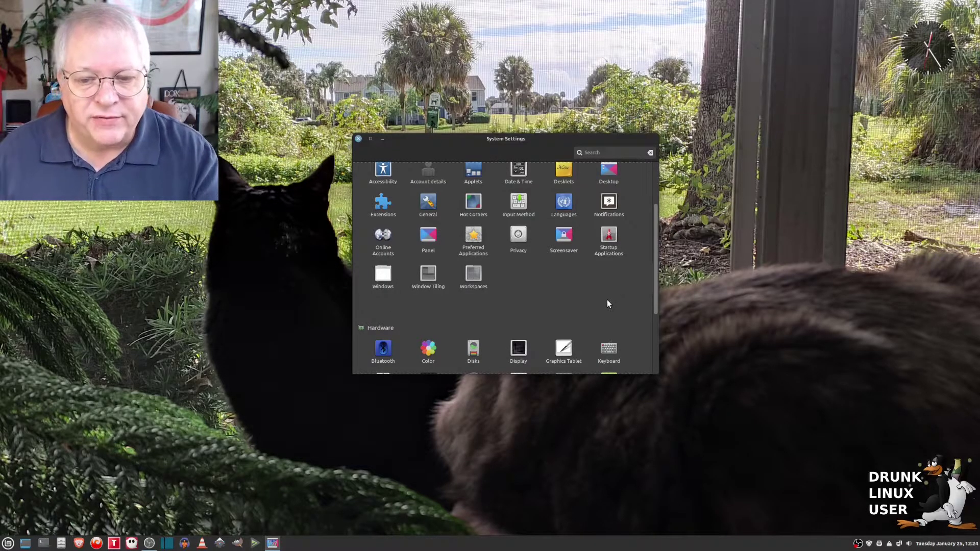
pyautogui.click(565, 234)
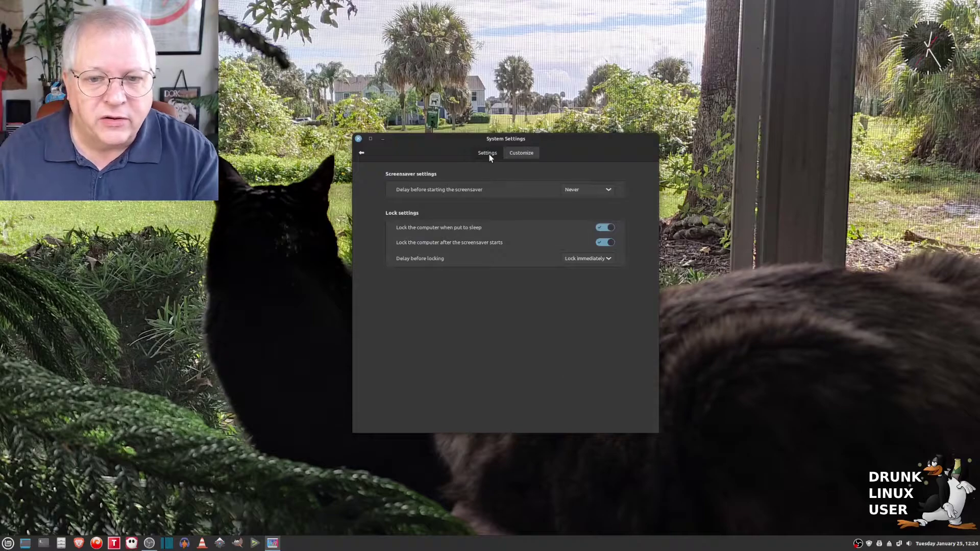
pyautogui.click(519, 151)
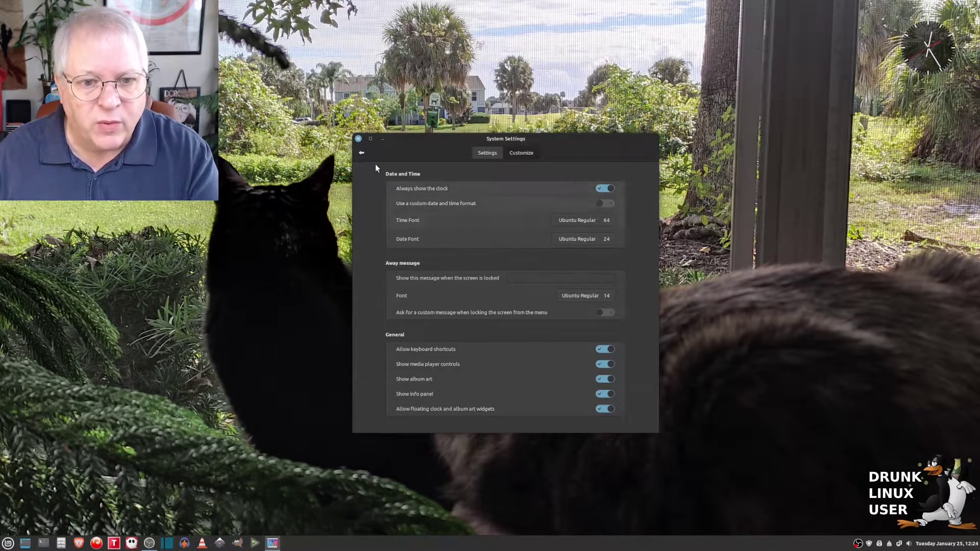
pyautogui.click(483, 153)
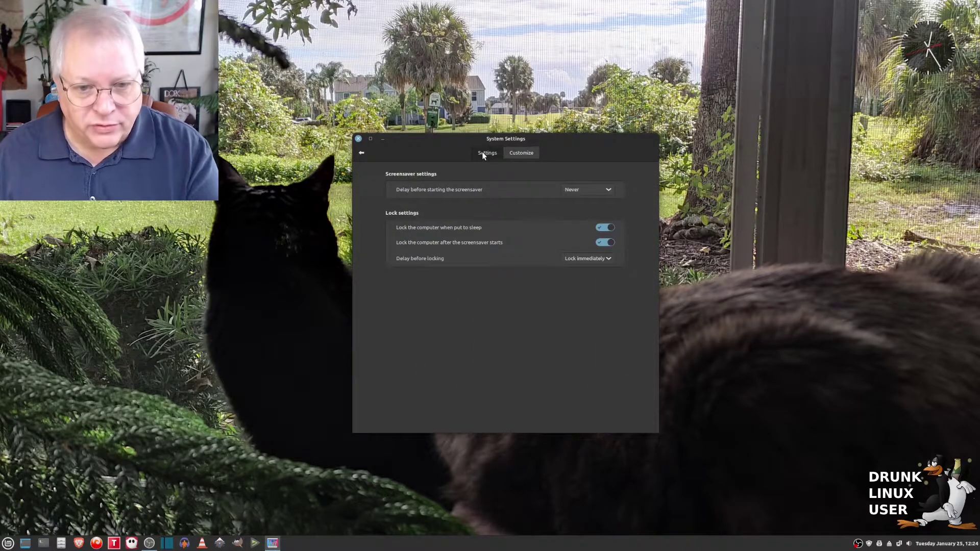
pyautogui.click(362, 153)
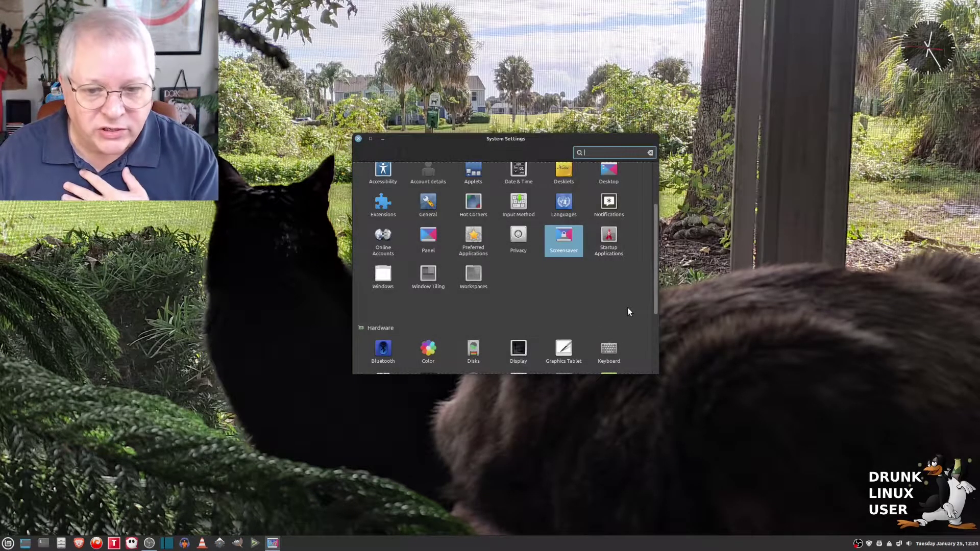
# Review the list of Startup Applications and return to the settings overview
pyautogui.click(614, 235)
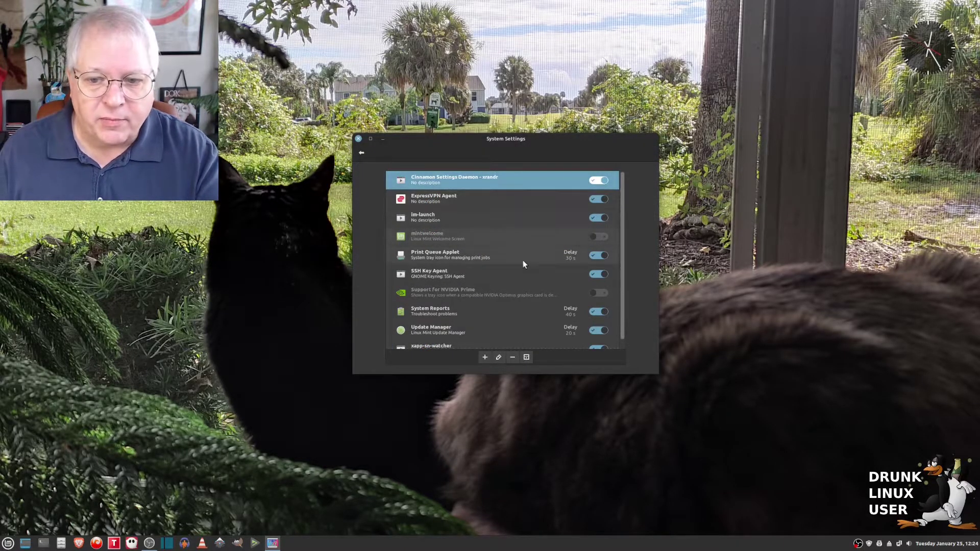
pyautogui.scroll(-1, 565, 239)
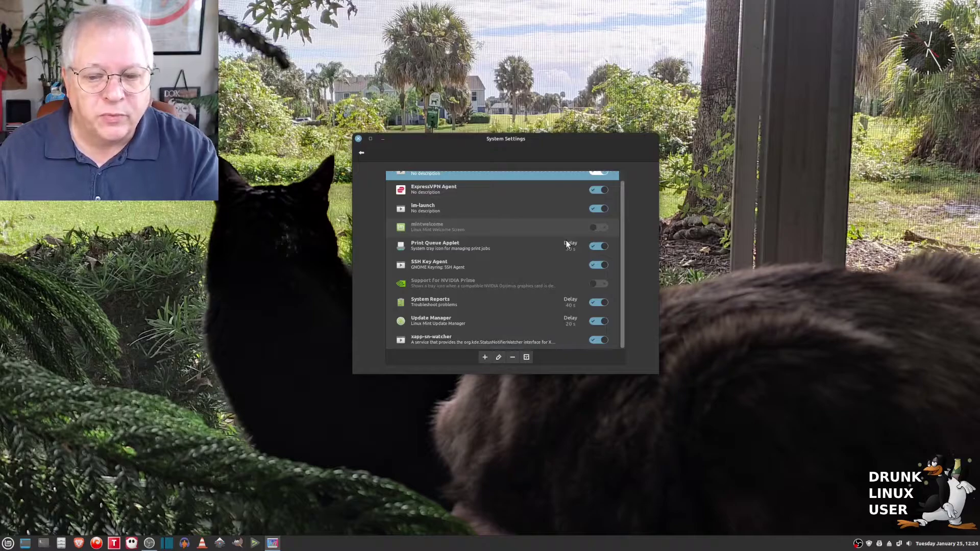
pyautogui.scroll(1, 566, 244)
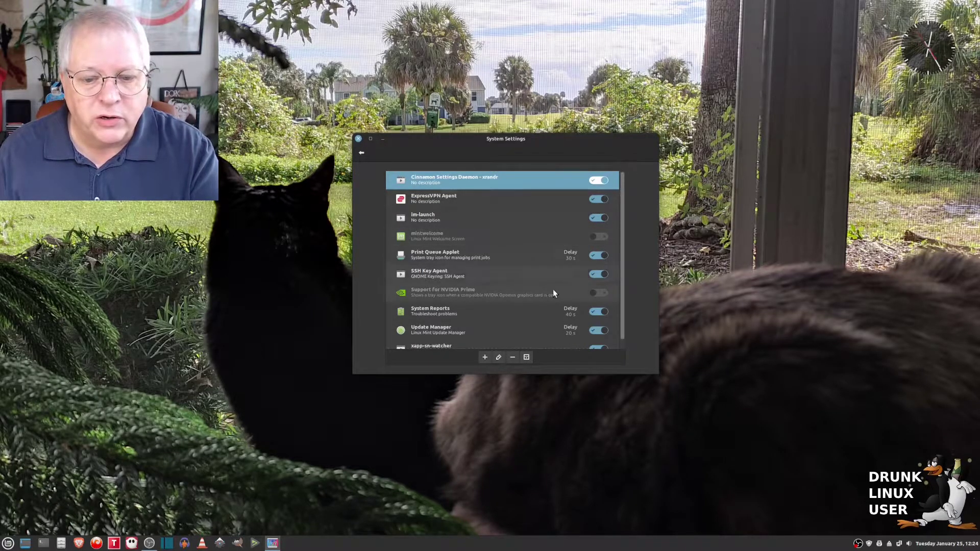
pyautogui.click(362, 153)
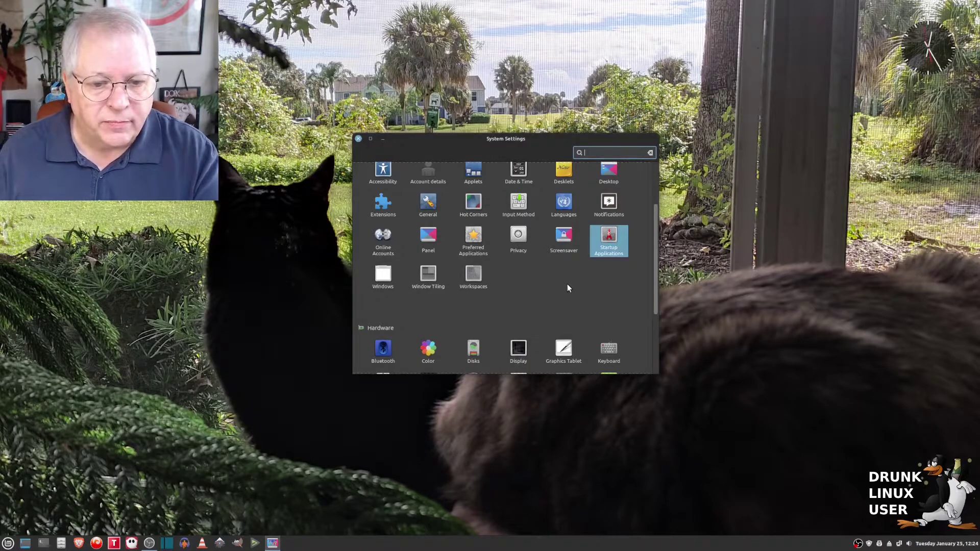
# Review the Windows titlebar settings, keeping the buttons layout on Left, and return to the settings overview
pyautogui.click(383, 276)
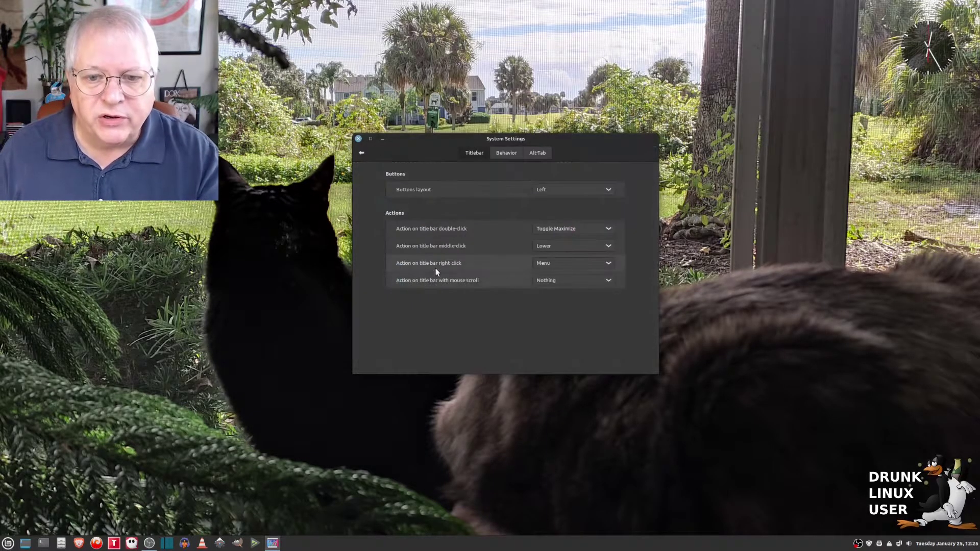
pyautogui.click(556, 189)
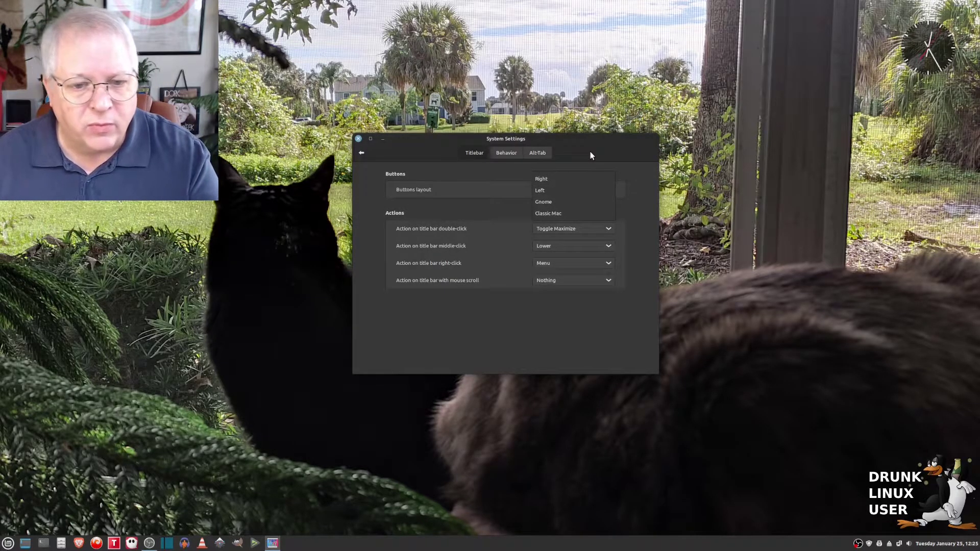
pyautogui.click(544, 190)
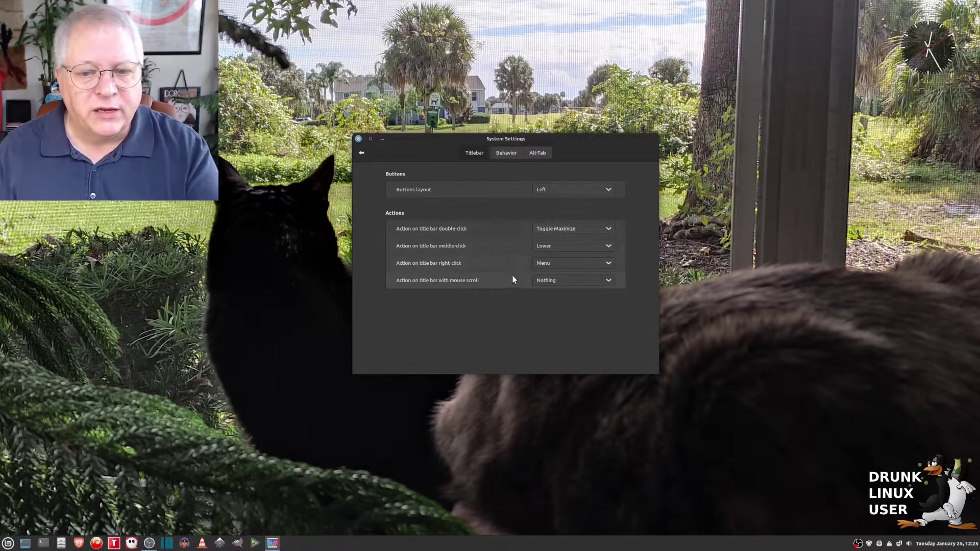
pyautogui.click(361, 153)
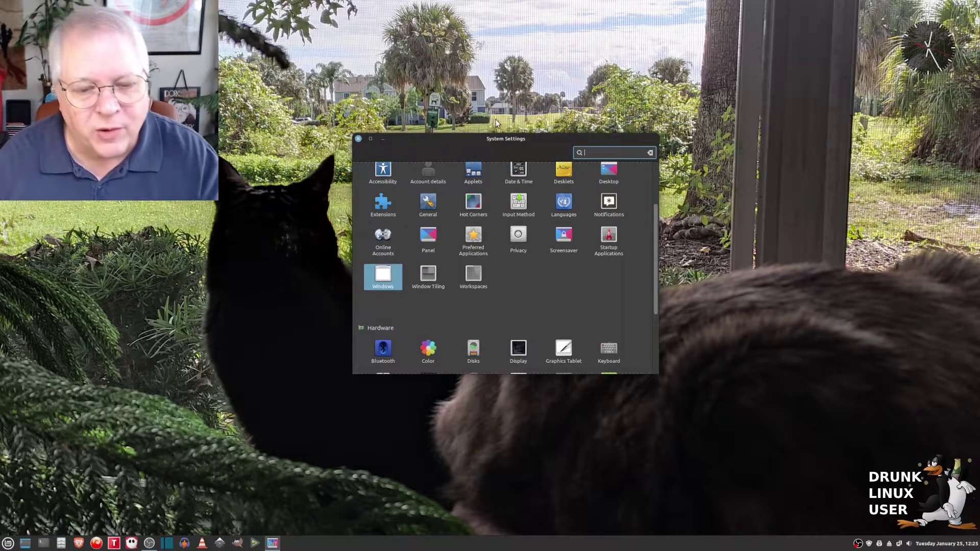
# Review the Workspaces options and return to the settings overview
pyautogui.scroll(-2, 538, 293)
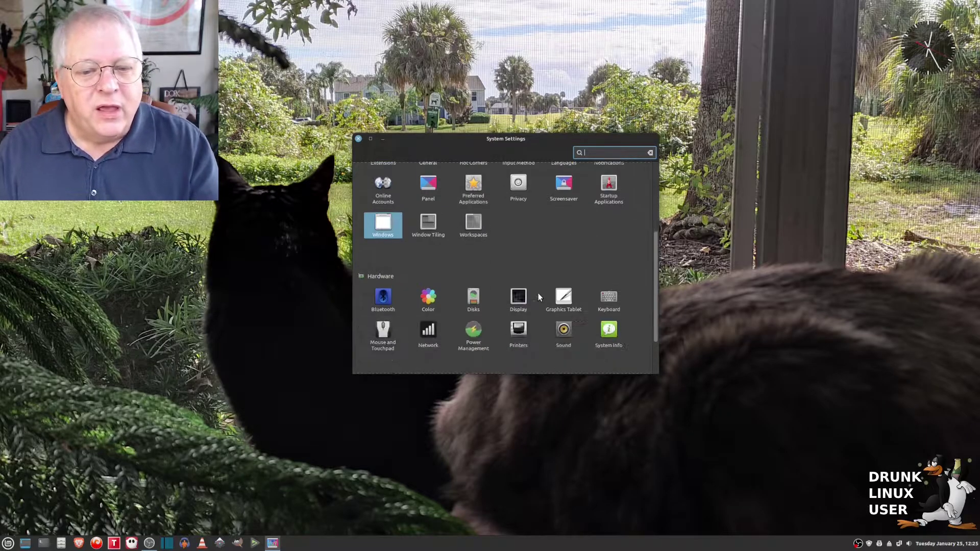
pyautogui.click(473, 224)
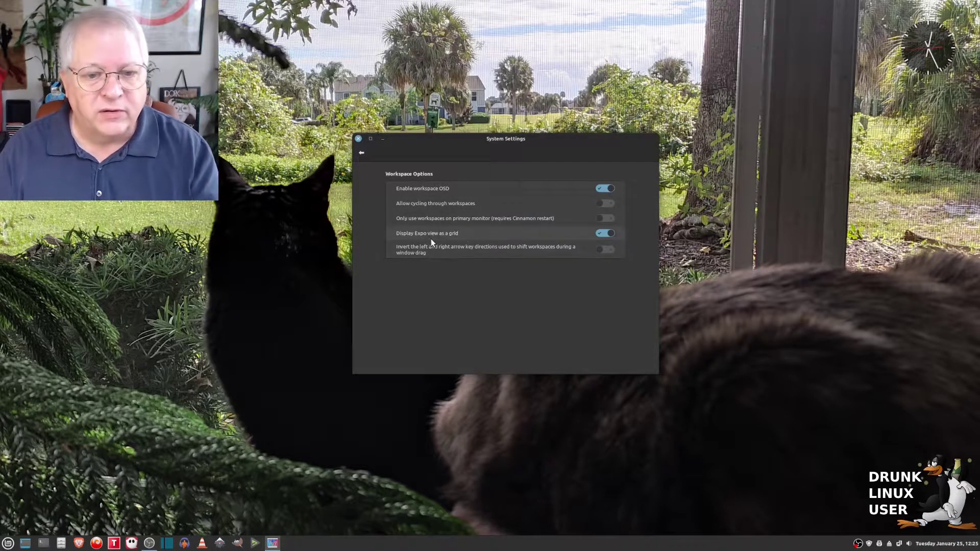
pyautogui.click(361, 152)
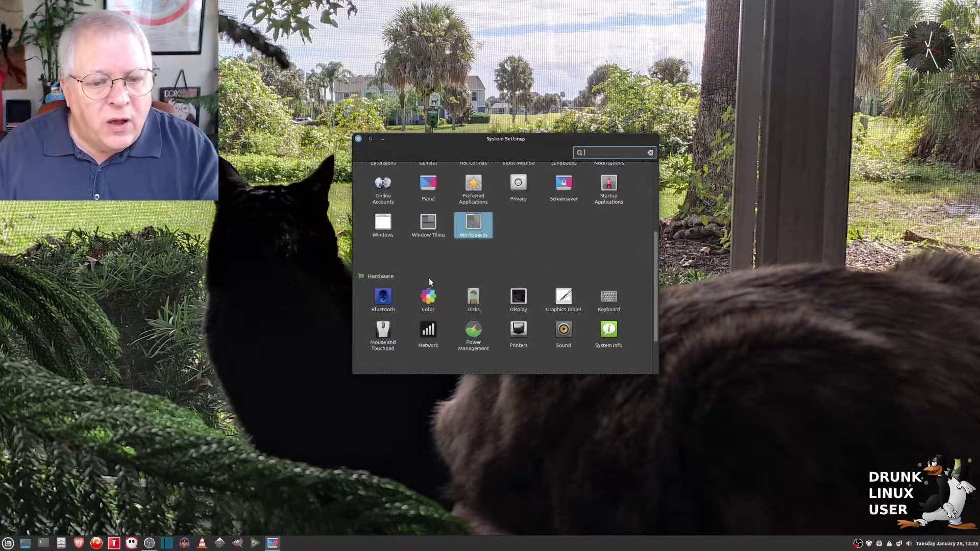
# Open the Login Window administration settings, authenticating with the account password, and move the new window fully into view
pyautogui.scroll(-2, 433, 277)
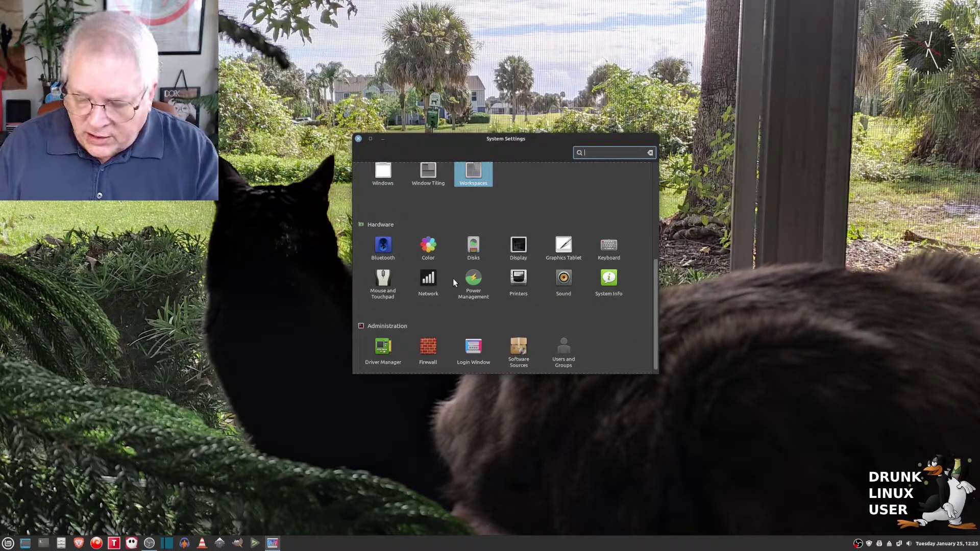
pyautogui.scroll(-1, 453, 279)
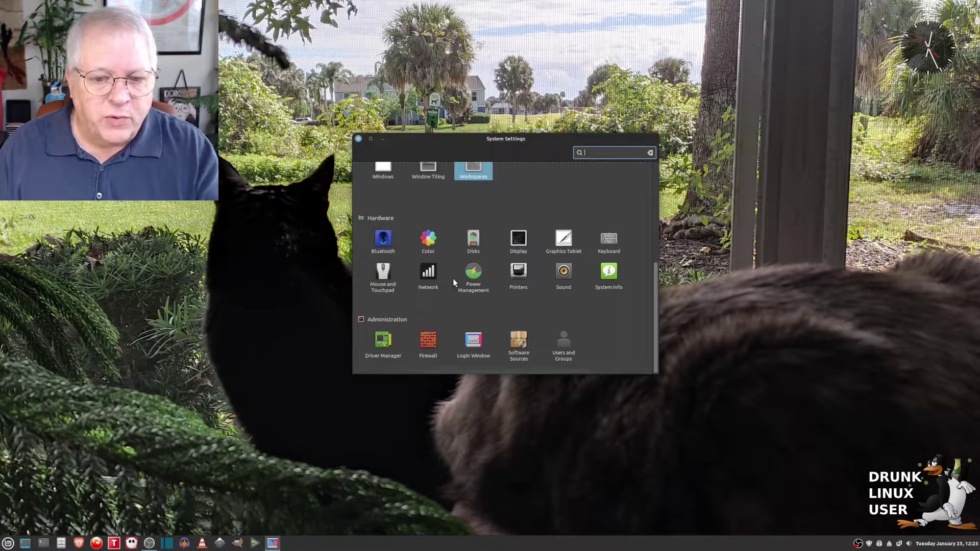
pyautogui.click(476, 344)
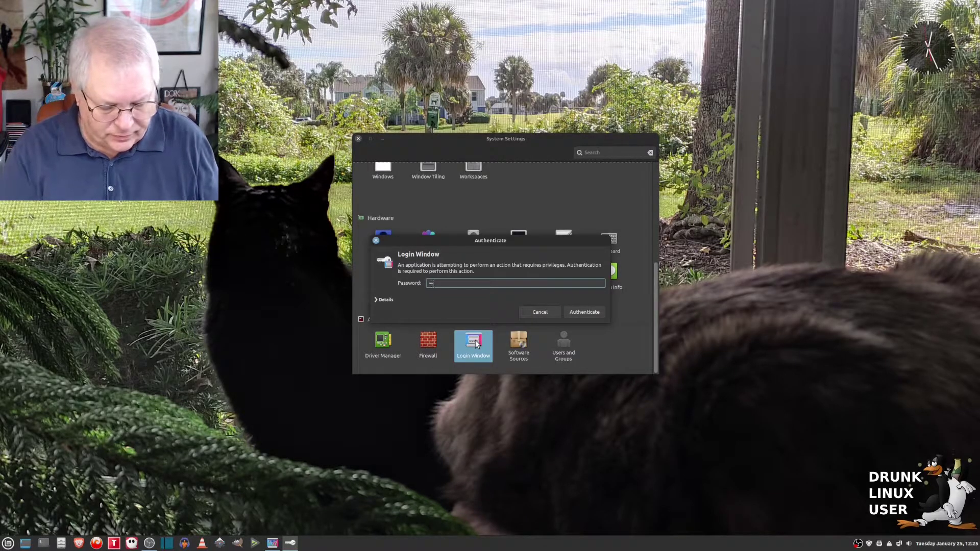
pyautogui.write('••')
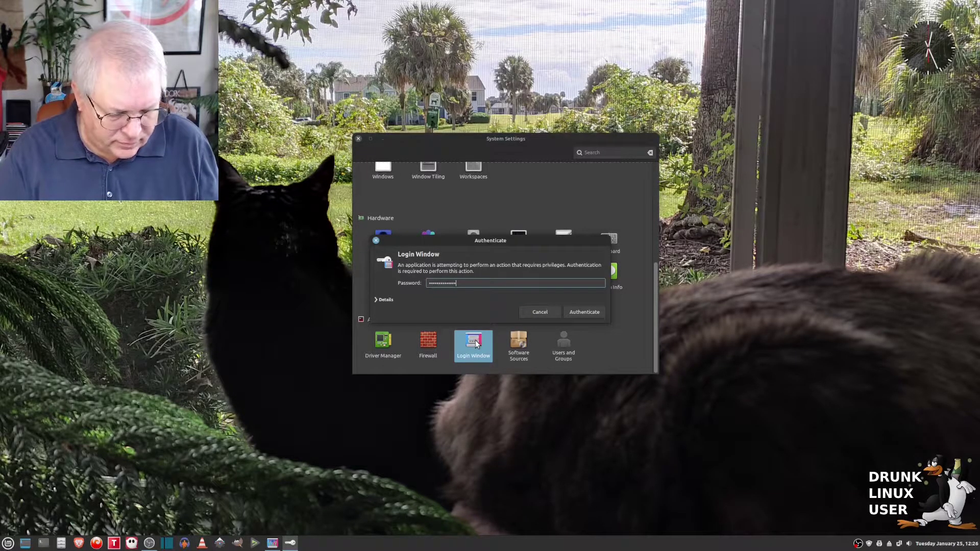
pyautogui.press('Return')
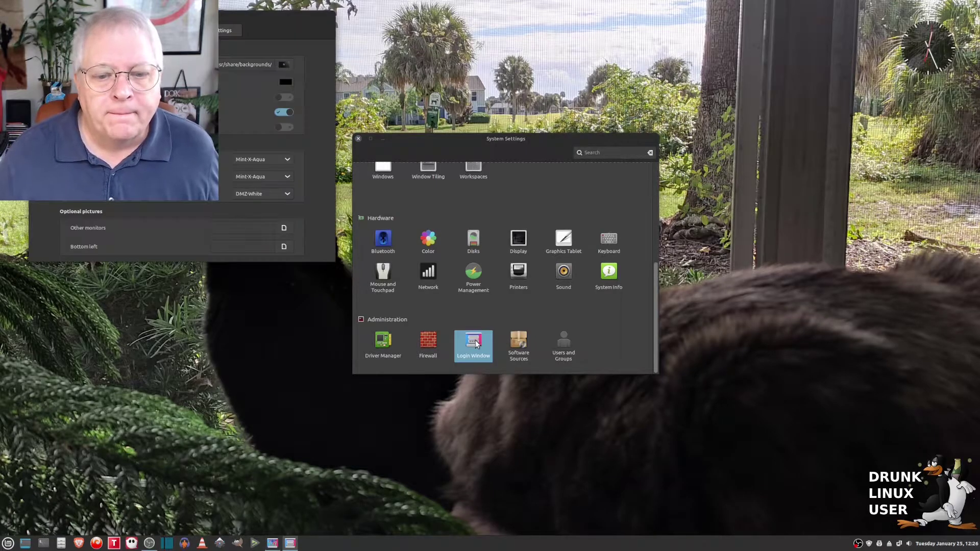
pyautogui.moveTo(272, 22); pyautogui.dragTo(587, 76)
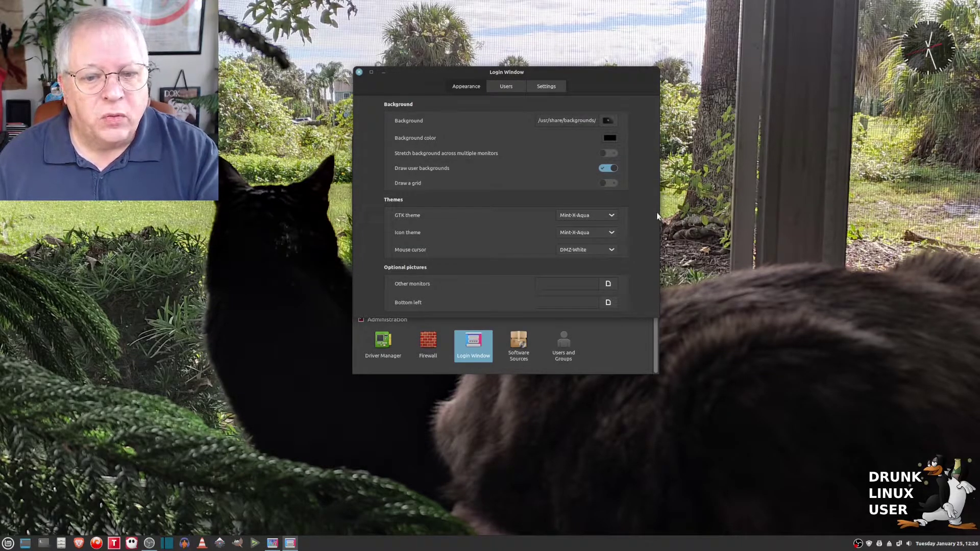
# Set both the GTK theme and the icon theme of the login window to Mint-Y-Dark-Aqua
pyautogui.click(608, 216)
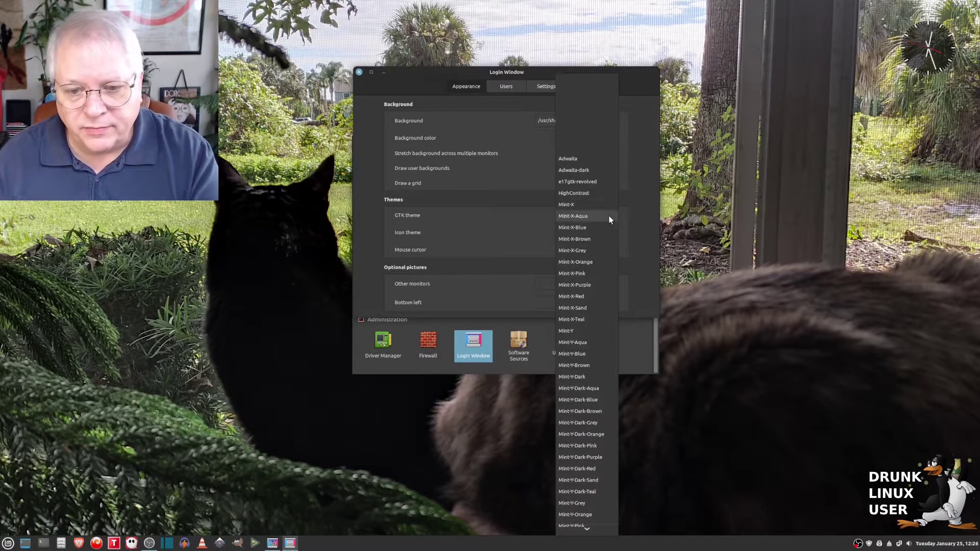
pyautogui.click(576, 389)
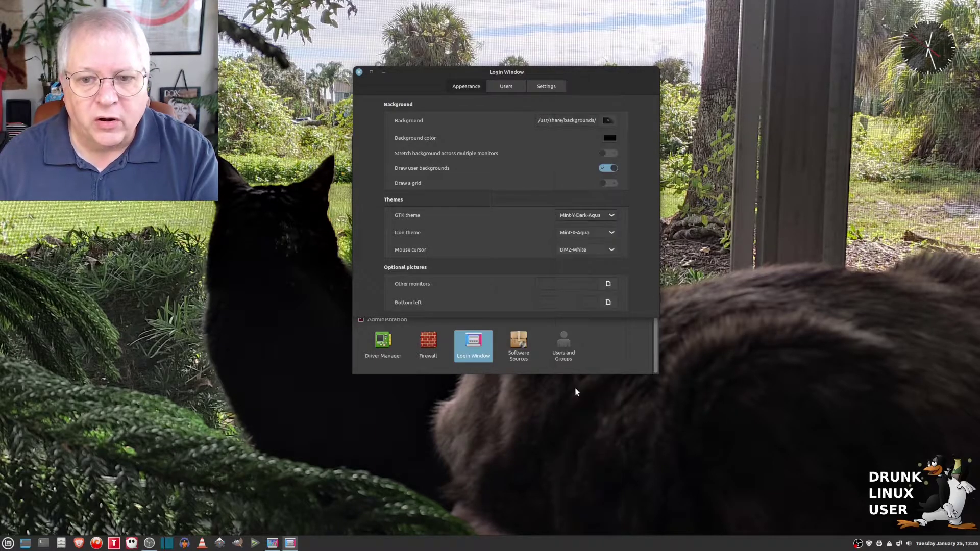
pyautogui.click(598, 233)
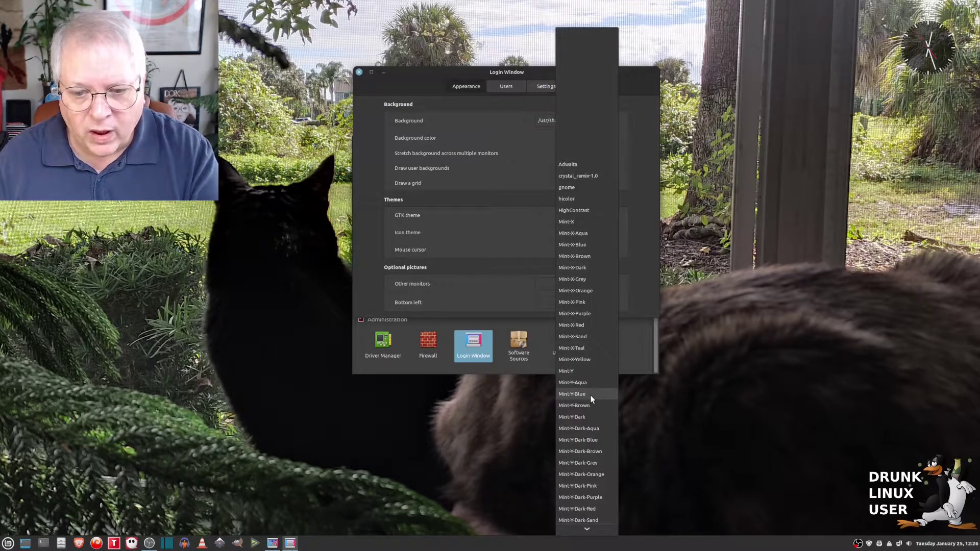
pyautogui.click(592, 428)
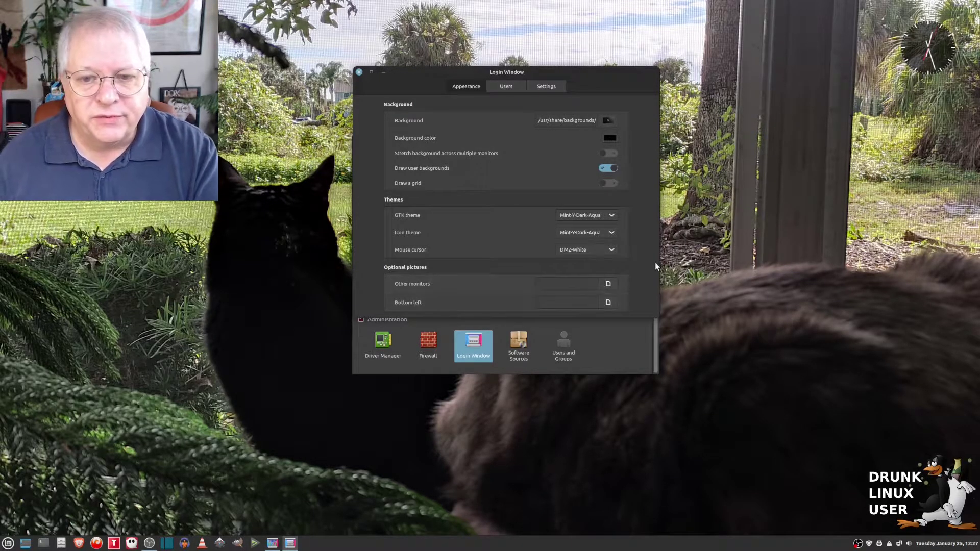
# Review the login window's user list, guest session and automatic login options, and open its general settings with the numlock option
pyautogui.click(510, 87)
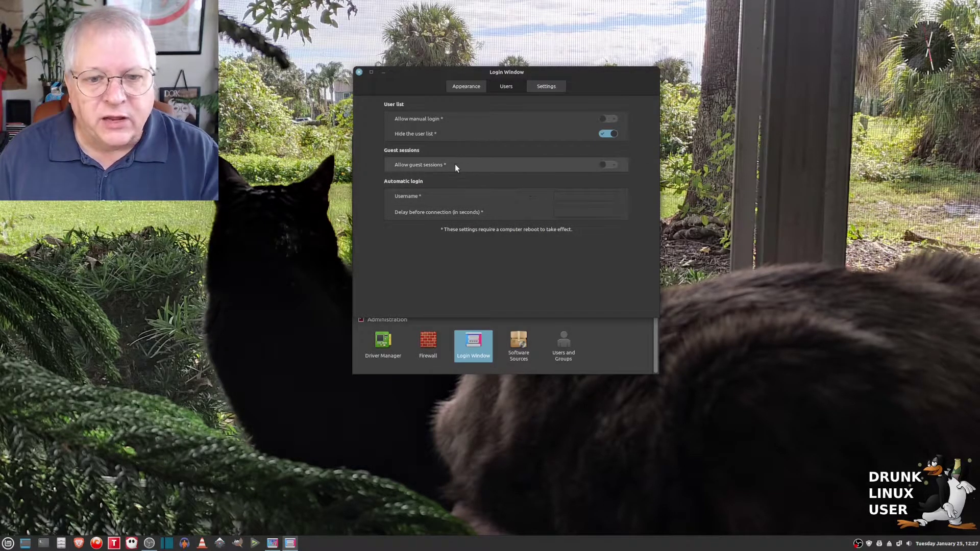
pyautogui.moveTo(491, 165)
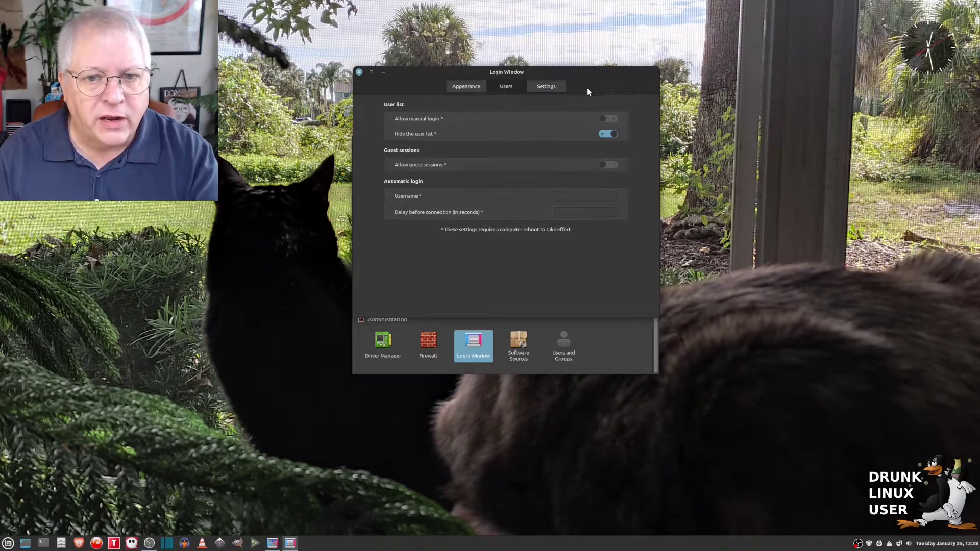
pyautogui.click(554, 84)
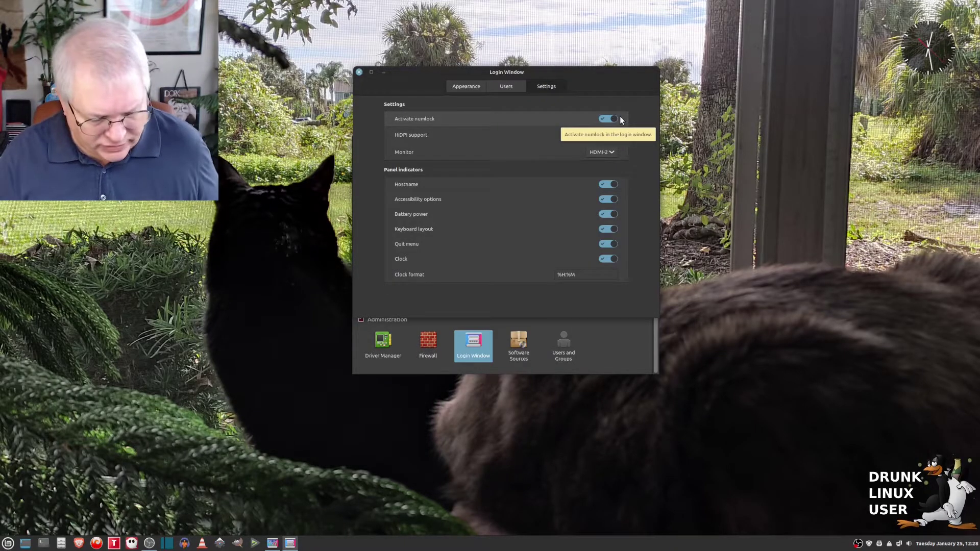
# Open Software Manager, search for the numlockx package, and close Software Manager again
pyautogui.press('super')
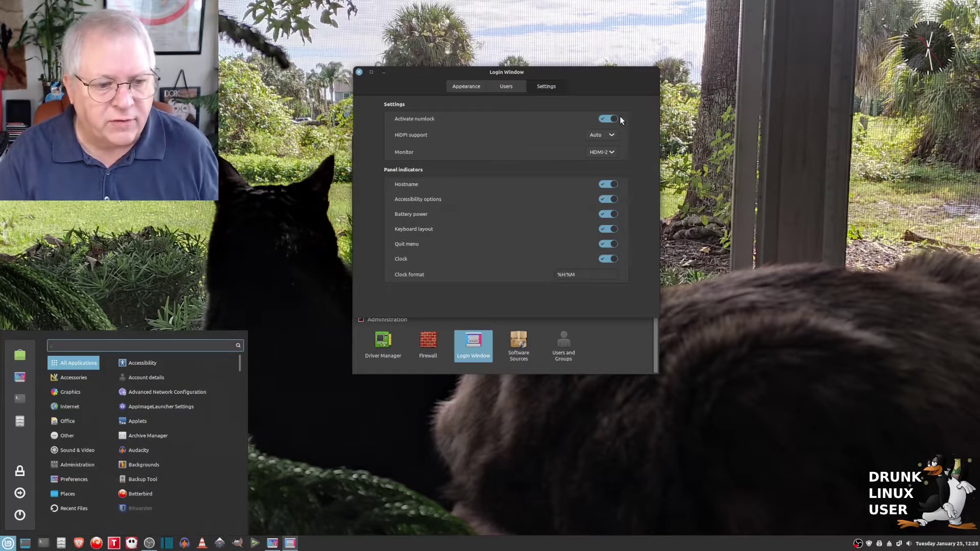
pyautogui.press('Escape')
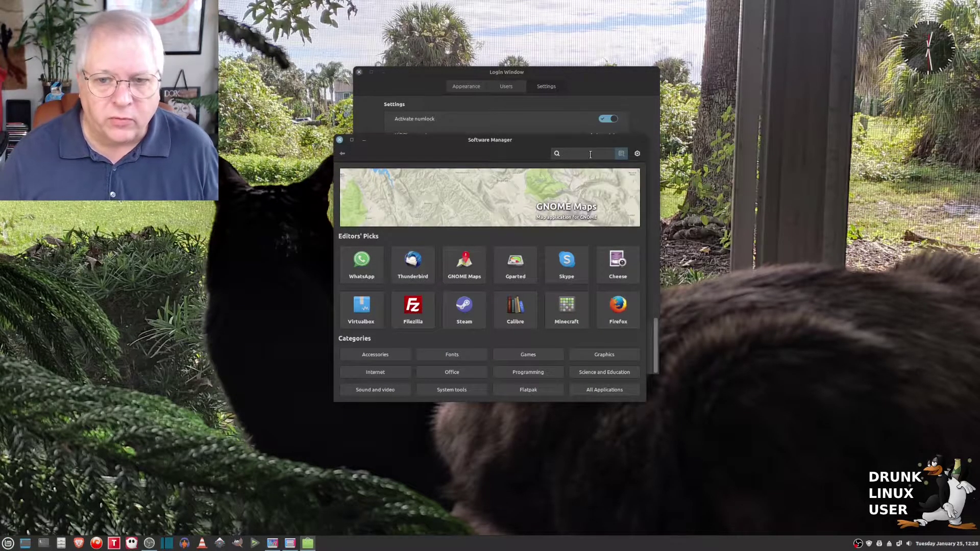
pyautogui.write('numlock')
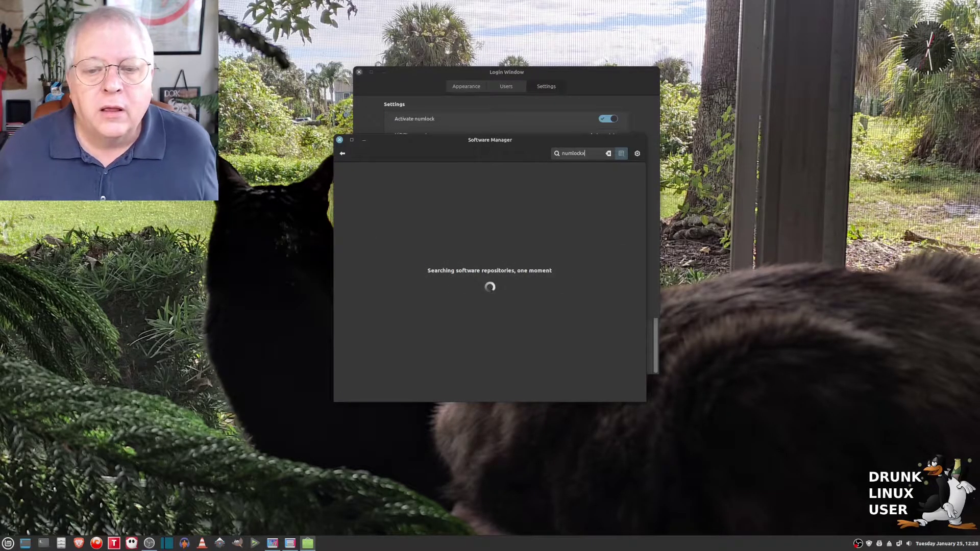
pyautogui.write('x')
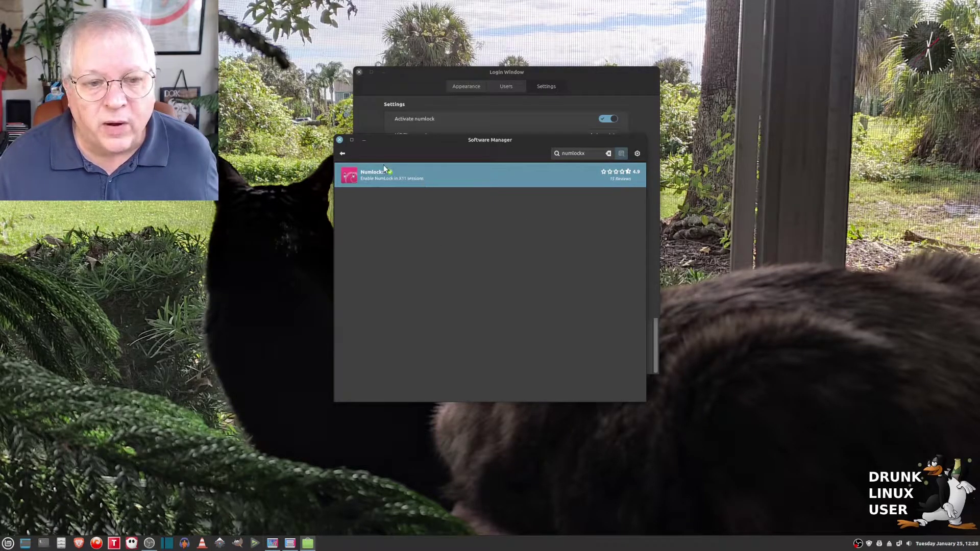
pyautogui.click(340, 139)
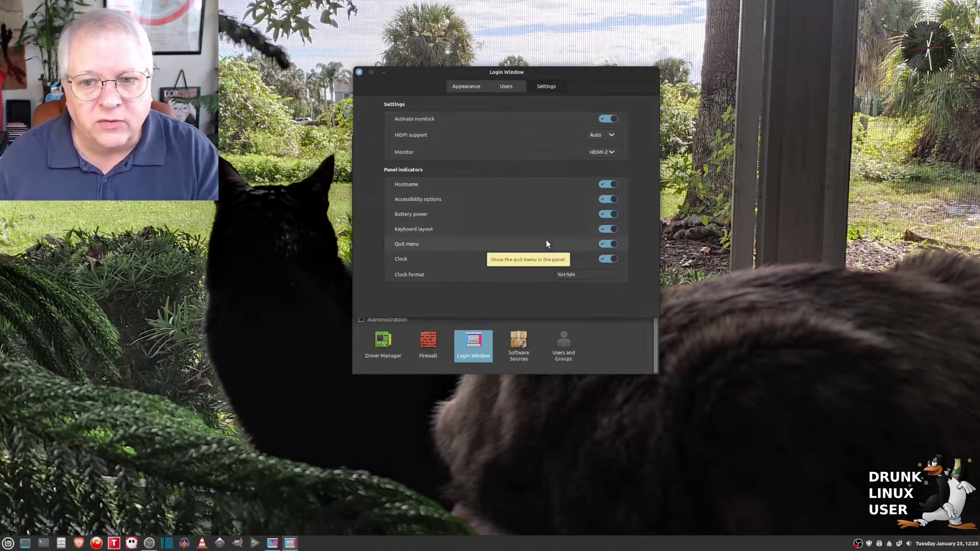
# Check the HiDPI support choices without changing them, revisit the login window's appearance settings, and close the Login Window settings
pyautogui.click(611, 136)
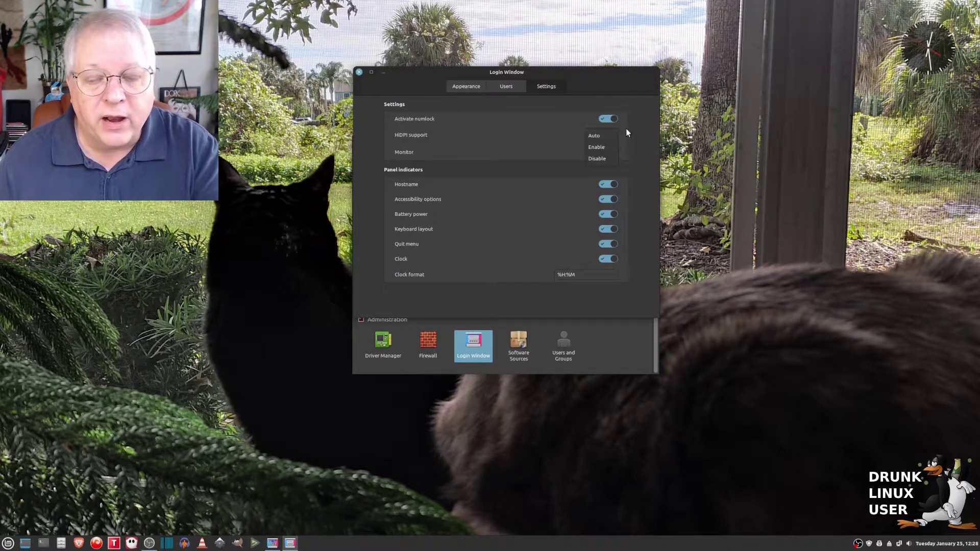
pyautogui.click(632, 128)
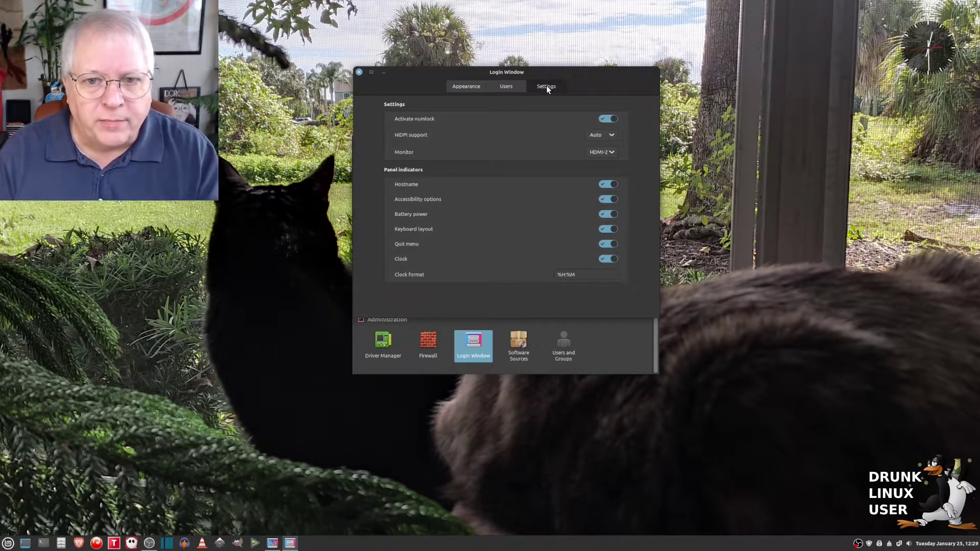
pyautogui.click(465, 85)
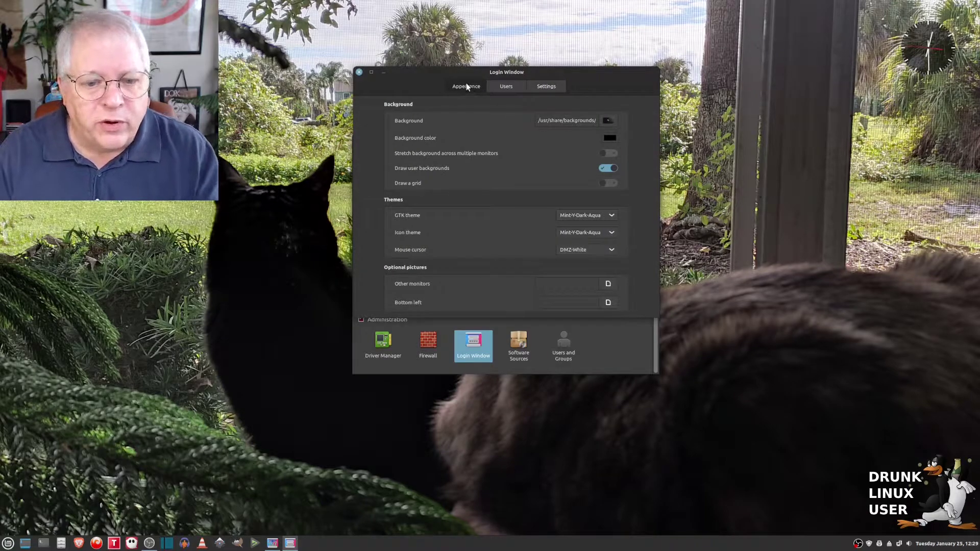
pyautogui.click(359, 72)
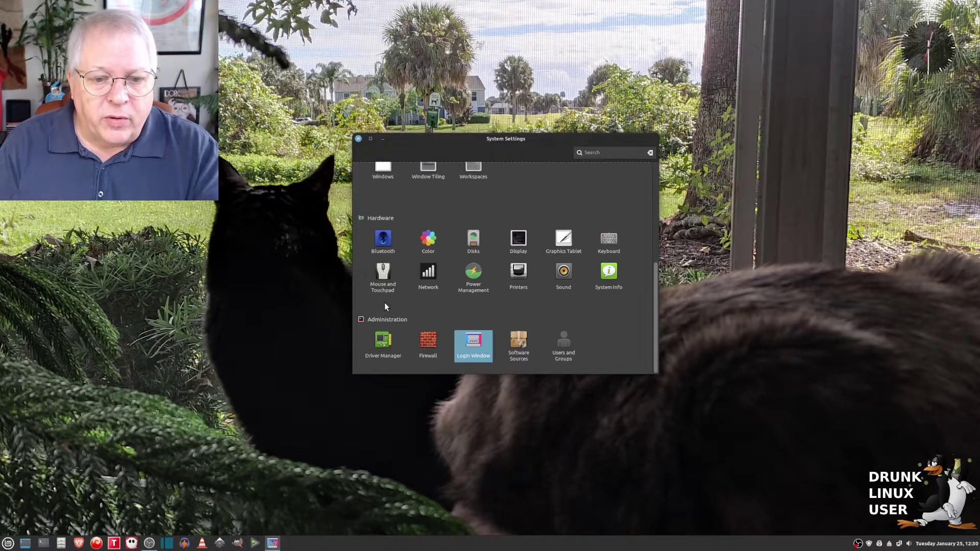
# Review the general, pointer size and double-click options in the Mouse and Touchpad settings, and close System Settings
pyautogui.click(383, 276)
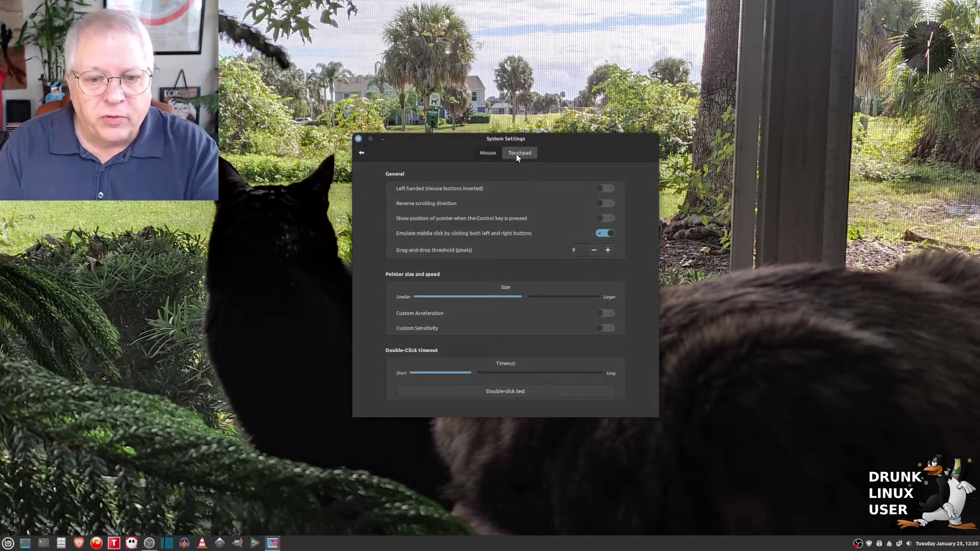
pyautogui.moveTo(525, 297)
pyautogui.mouseDown()
pyautogui.moveTo(459, 298)
pyautogui.moveTo(527, 297)
pyautogui.mouseUp()
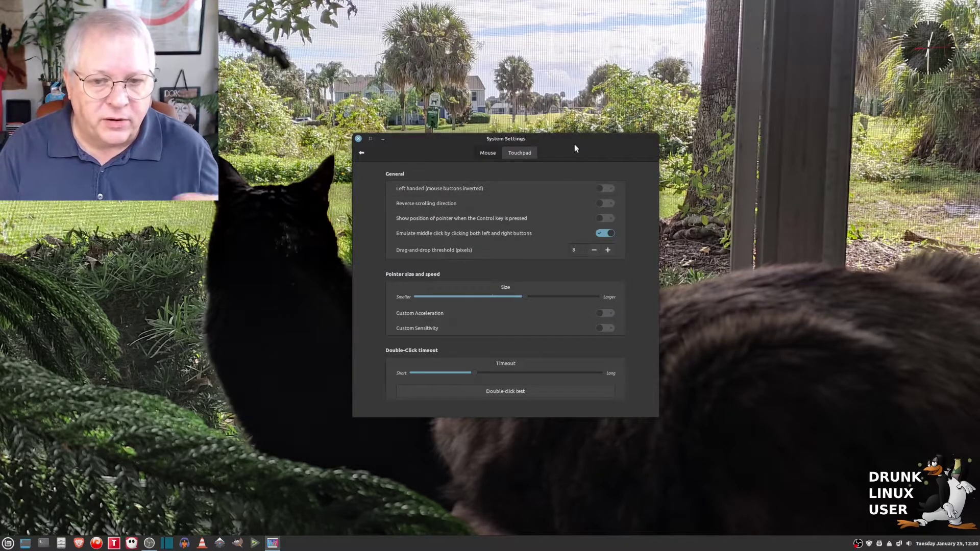
pyautogui.click(360, 153)
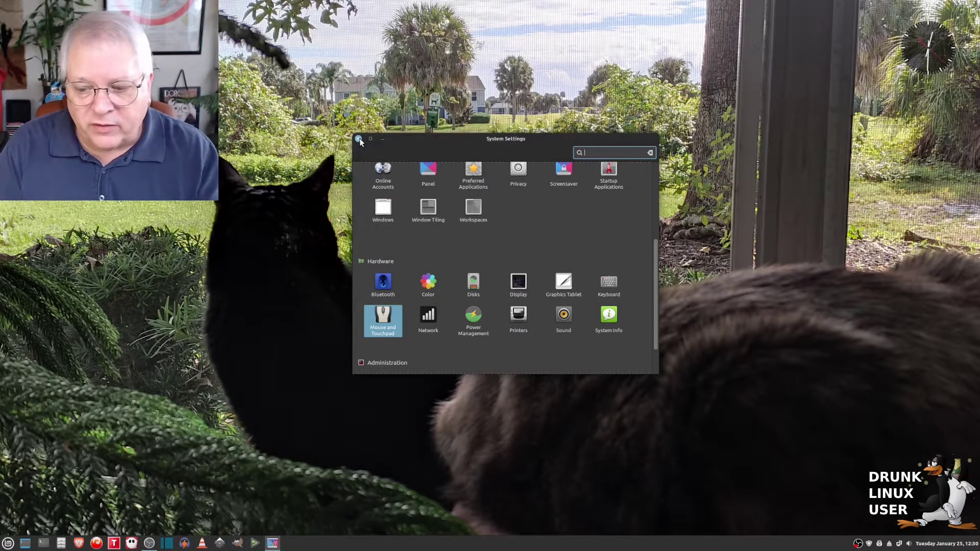
pyautogui.click(358, 139)
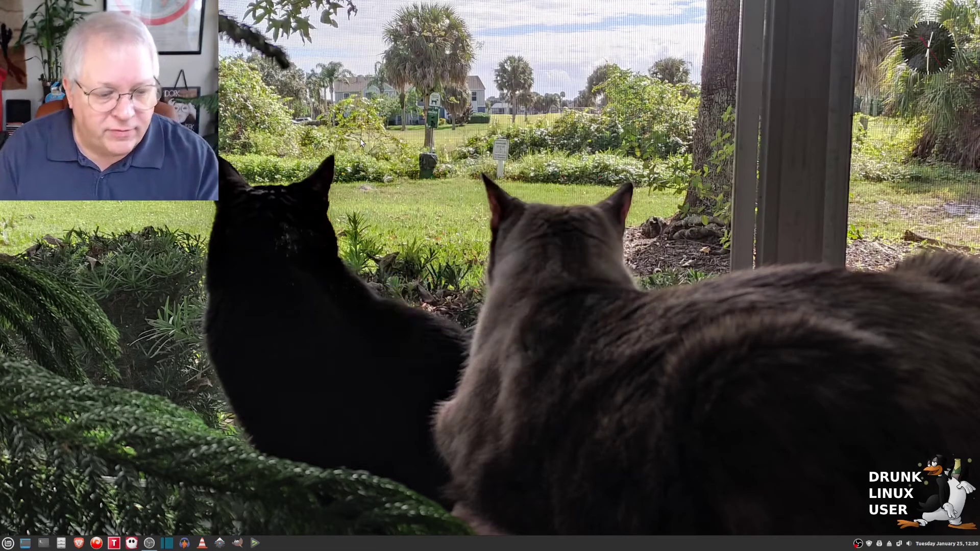
# Move the desktop panel from the bottom edge to the top edge of the screen
pyautogui.rightClick(662, 543)
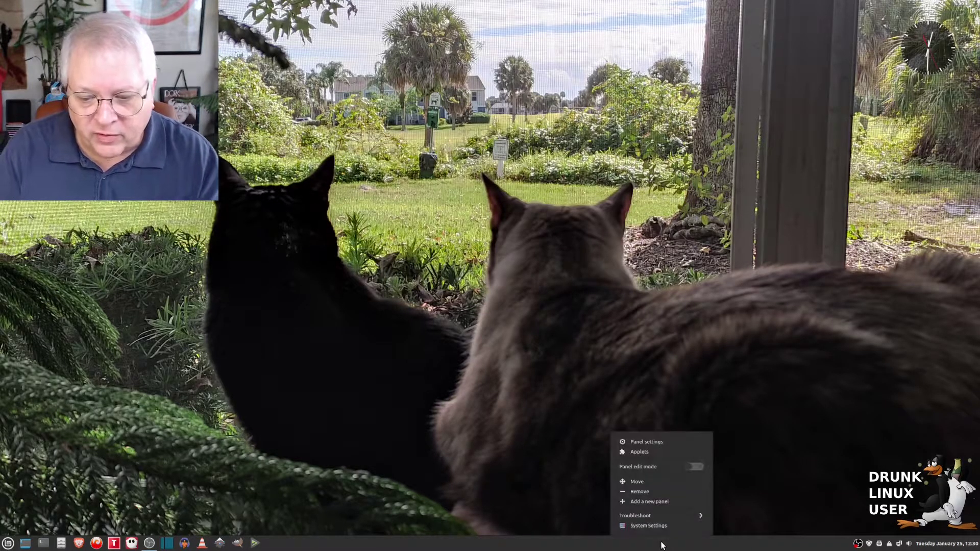
pyautogui.click(638, 483)
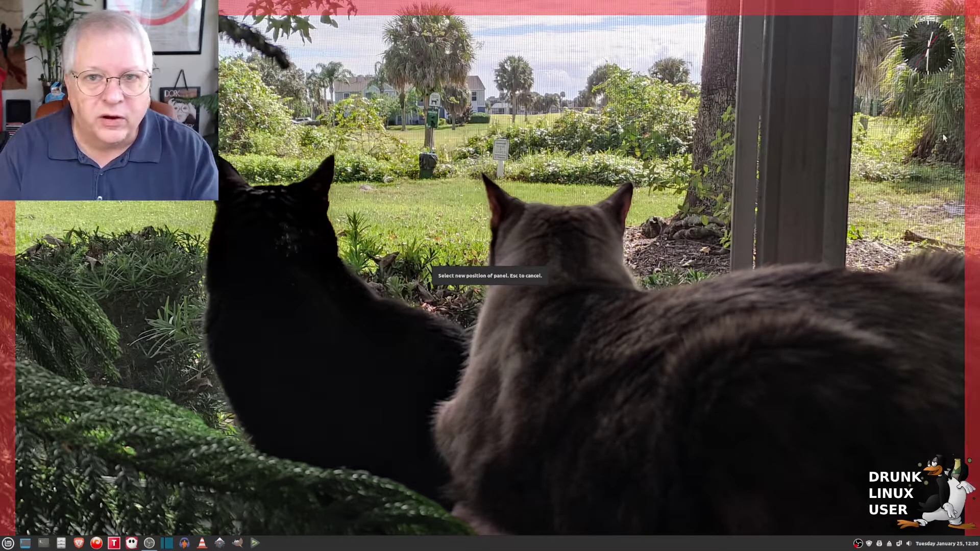
pyautogui.click(618, 9)
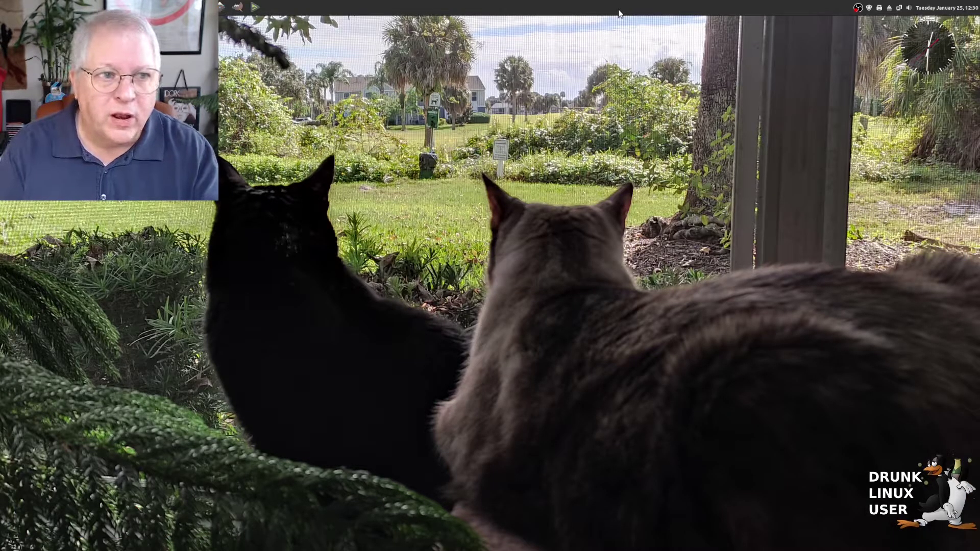
# Move the desktop panel back to the bottom edge of the screen
pyautogui.rightClick(618, 10)
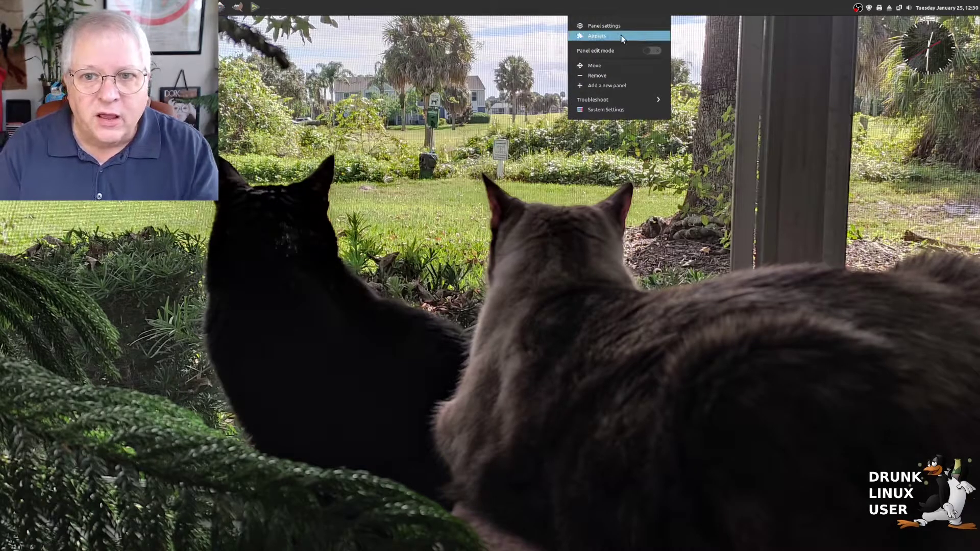
pyautogui.click(608, 67)
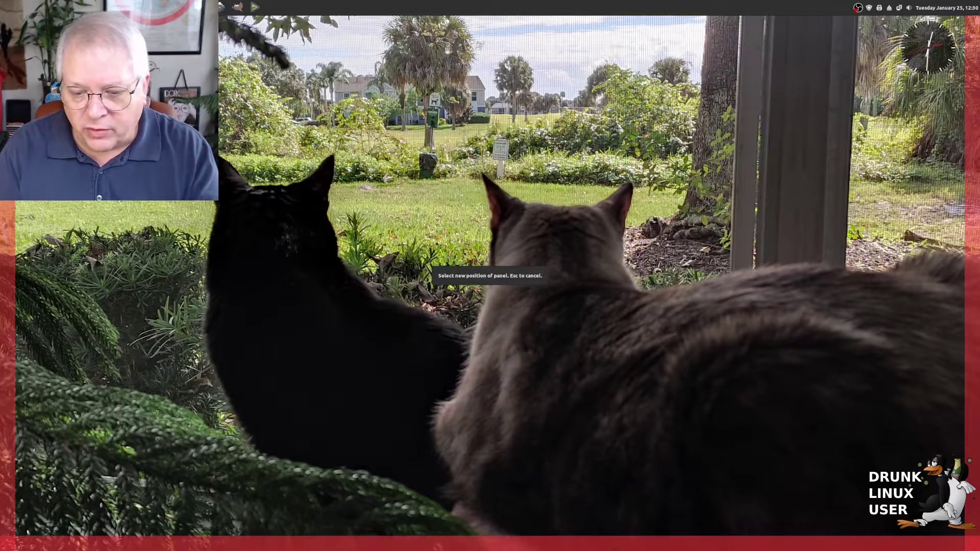
pyautogui.click(616, 546)
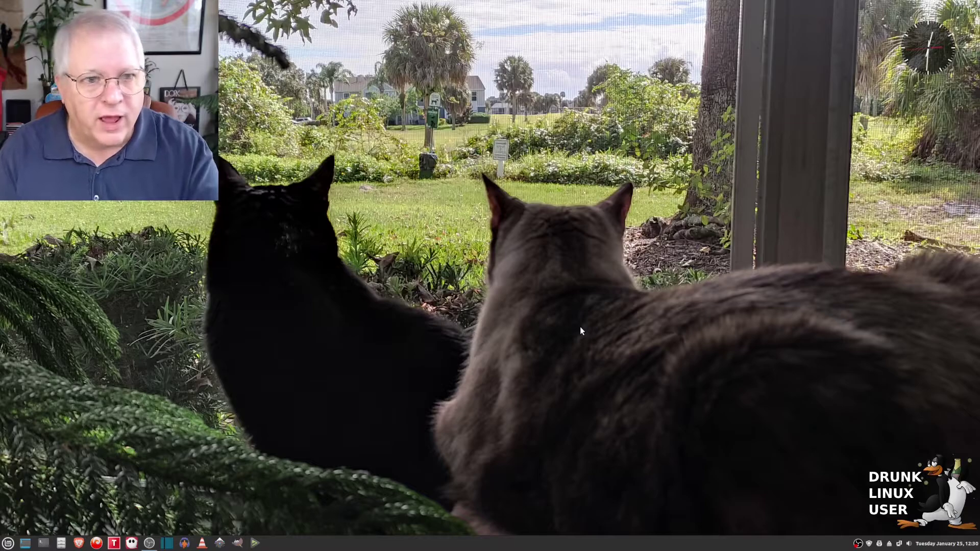